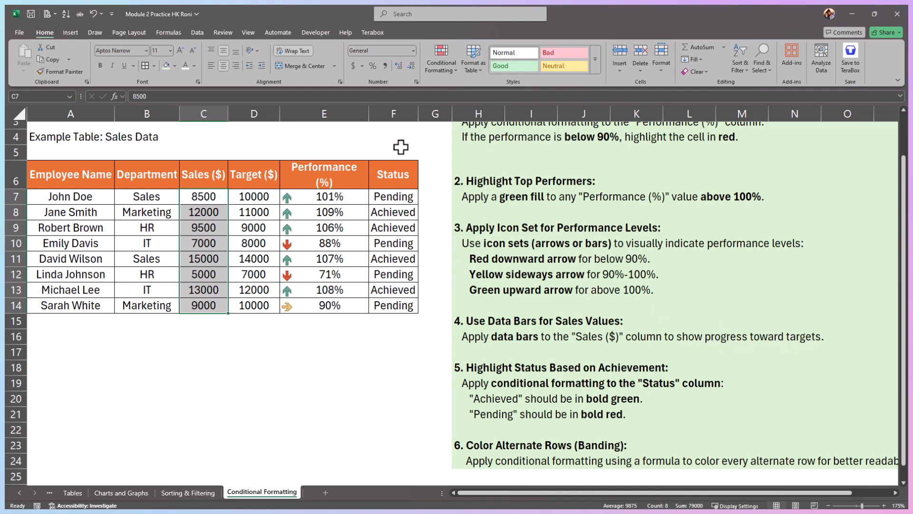
Apply green gradient-fill data bars to the Sales ($) values in C7:C14.
{"action": "left_click", "coordinate": [439, 68]}
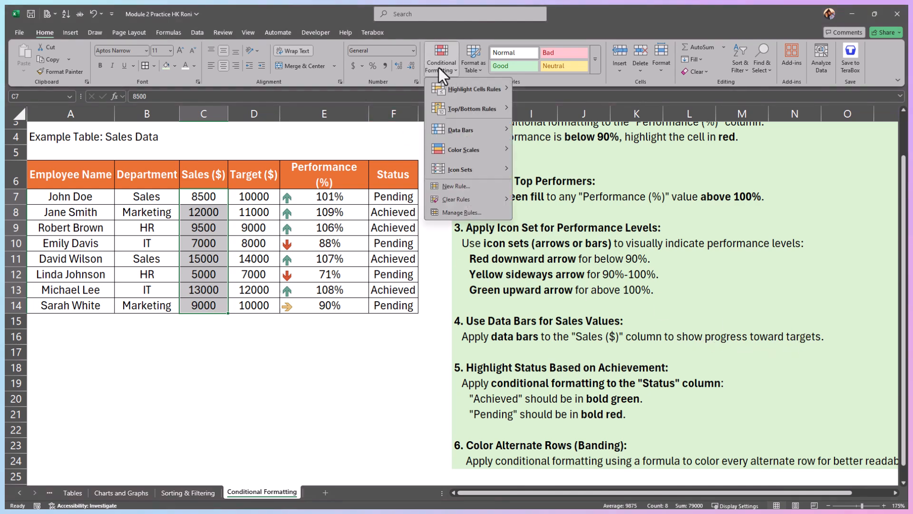
{"action": "mouse_move", "coordinate": [455, 126]}
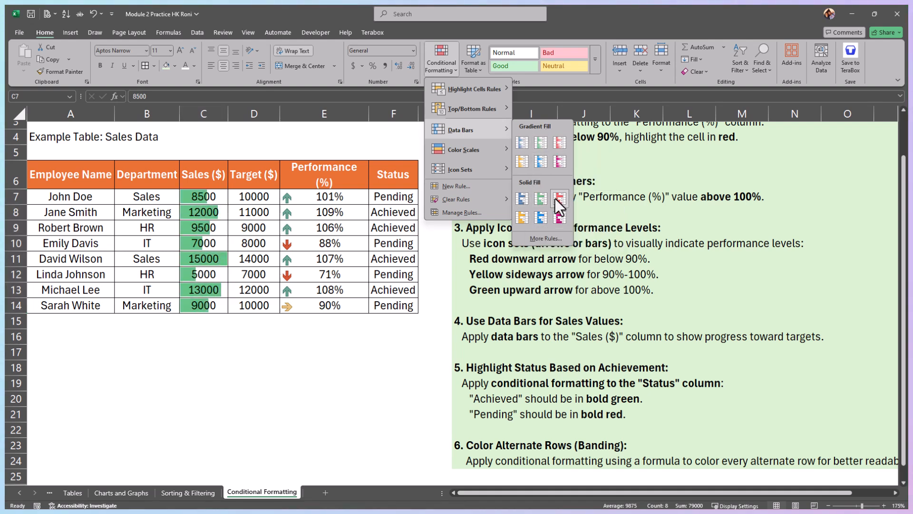
{"action": "left_click", "coordinate": [212, 195]}
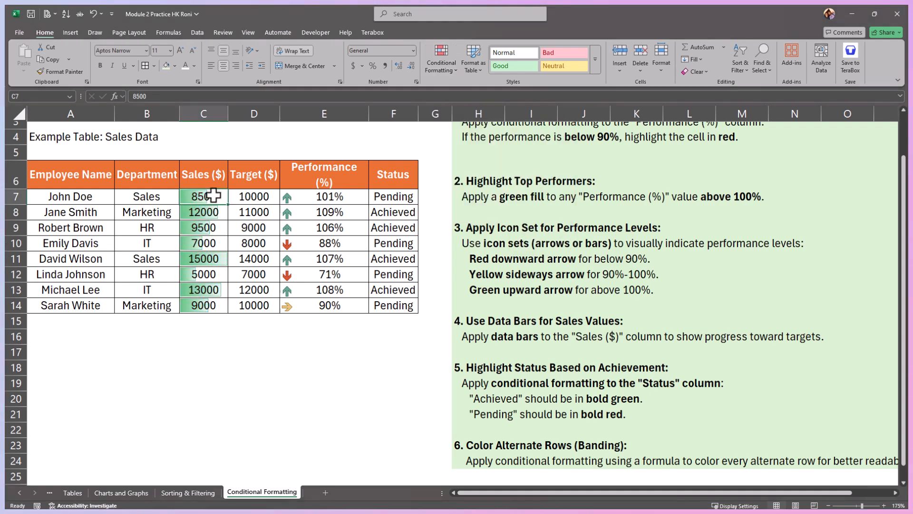
Review the data bars in the Sales ($) column and the task 5 instructions for highlighting status based on achievement.
{"action": "left_click_drag", "start_coordinate": [213, 195], "coordinate": [213, 301]}
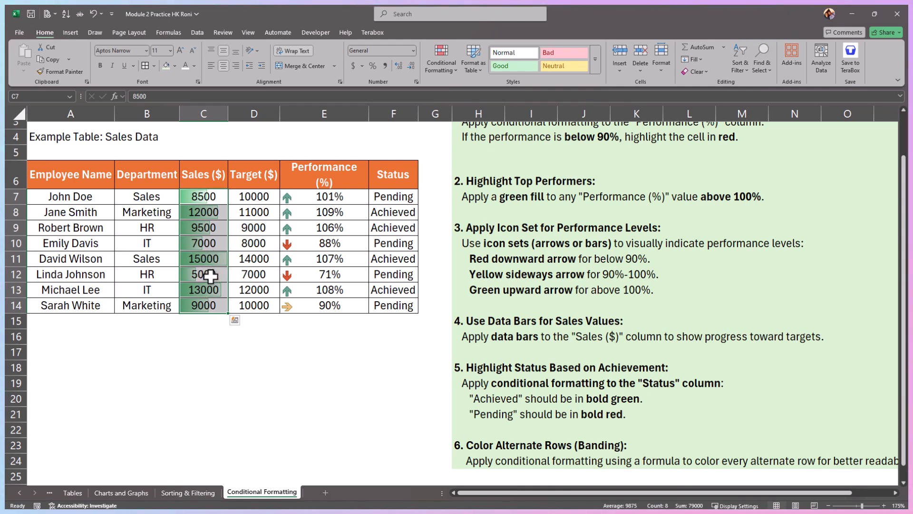
{"action": "left_click", "coordinate": [211, 278]}
{"action": "left_click_drag", "start_coordinate": [217, 198], "coordinate": [216, 305]}
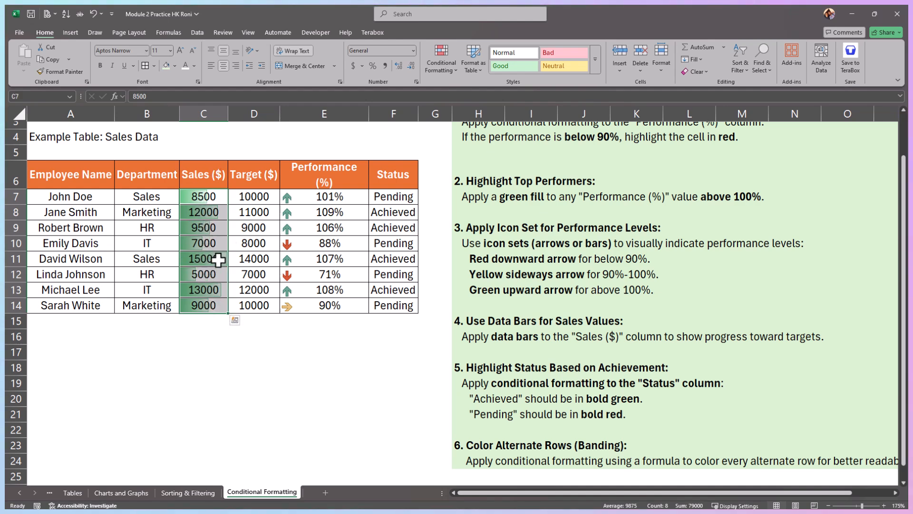
{"action": "left_click", "coordinate": [208, 275]}
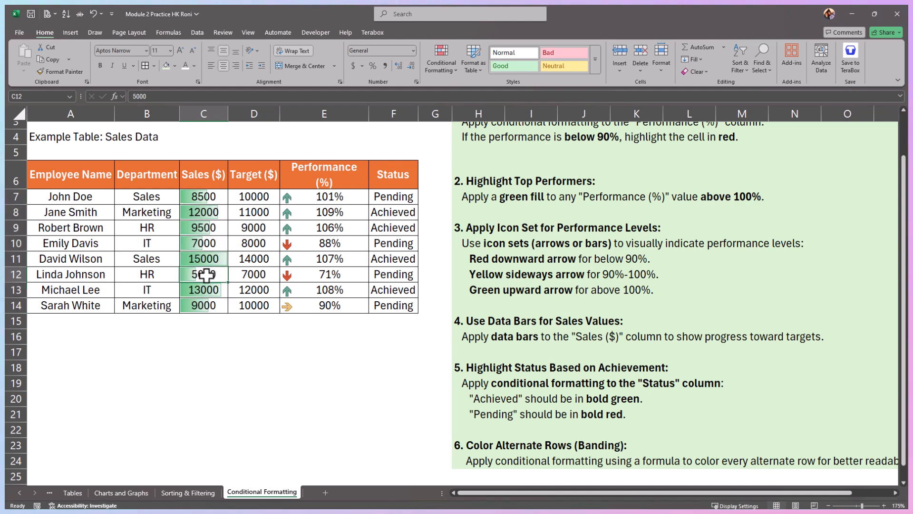
{"action": "left_click", "coordinate": [623, 362]}
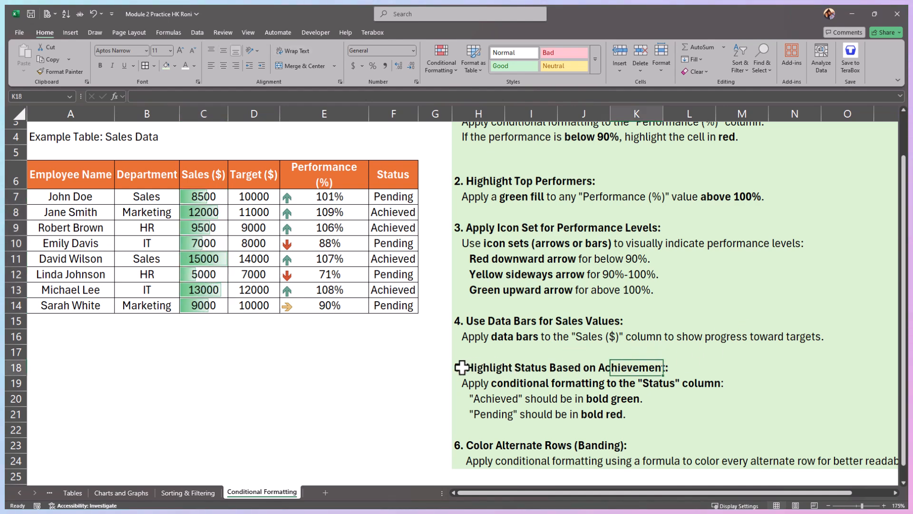
{"action": "left_click", "coordinate": [459, 369]}
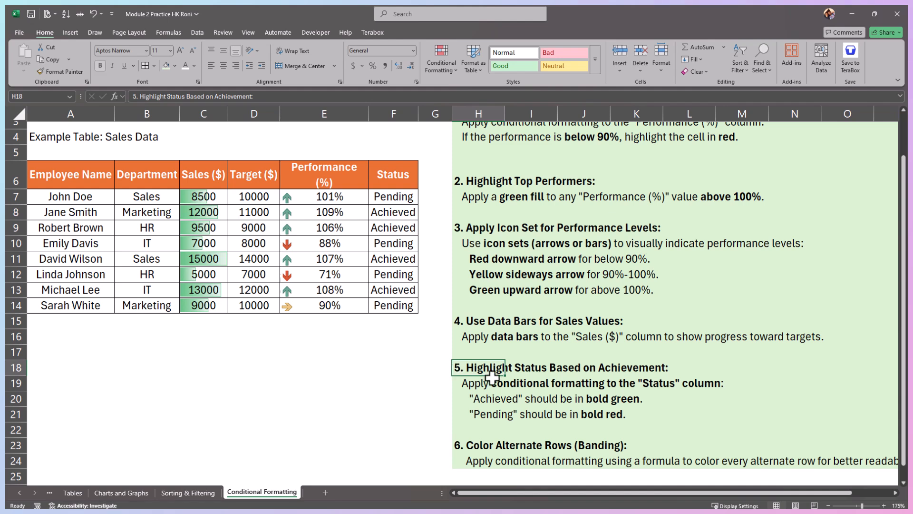
{"action": "left_click_drag", "start_coordinate": [465, 369], "coordinate": [727, 373]}
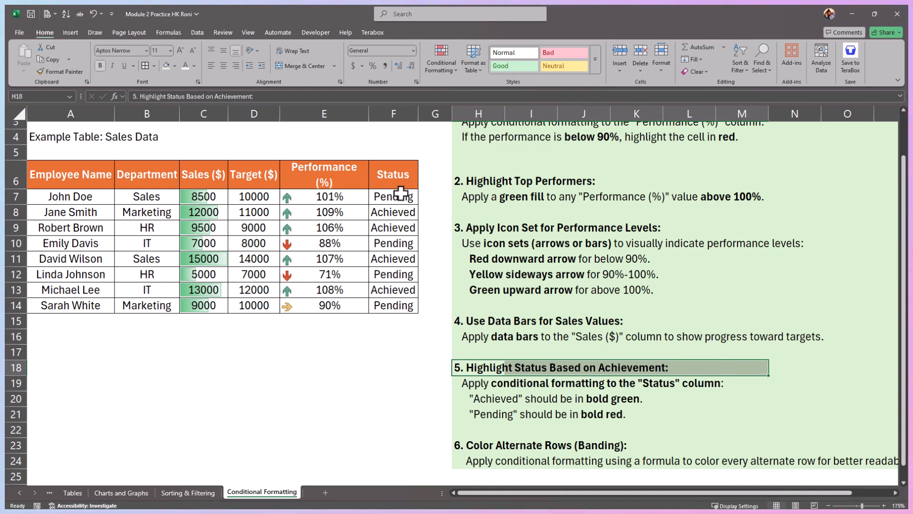
Start a Text That Contains highlight rule for "Pending" on the Status cells F7:F14, using a custom format.
{"action": "left_click_drag", "start_coordinate": [397, 196], "coordinate": [397, 307]}
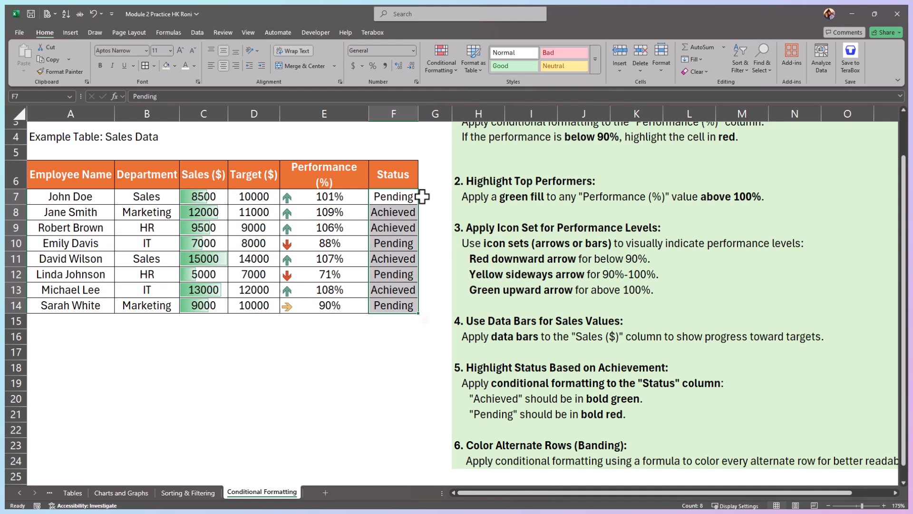
{"action": "left_click", "coordinate": [448, 76]}
{"action": "mouse_move", "coordinate": [474, 89]}
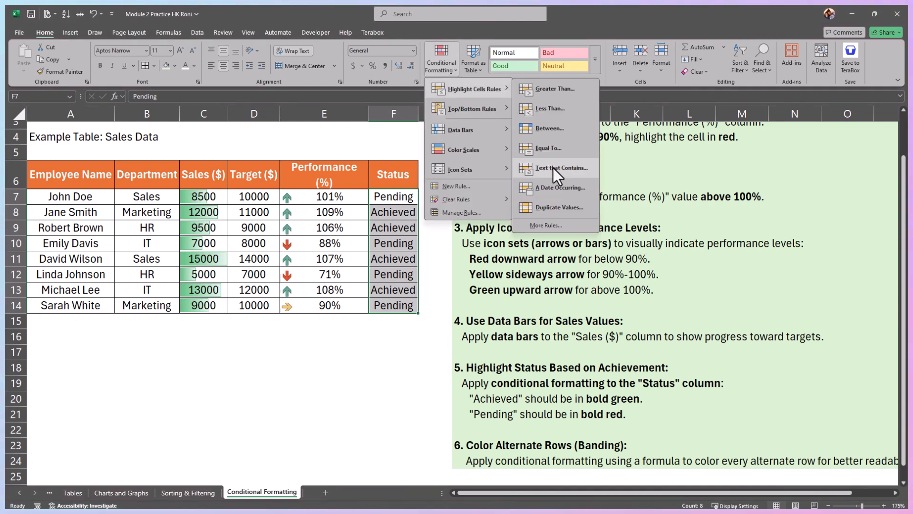
{"action": "left_click", "coordinate": [558, 169]}
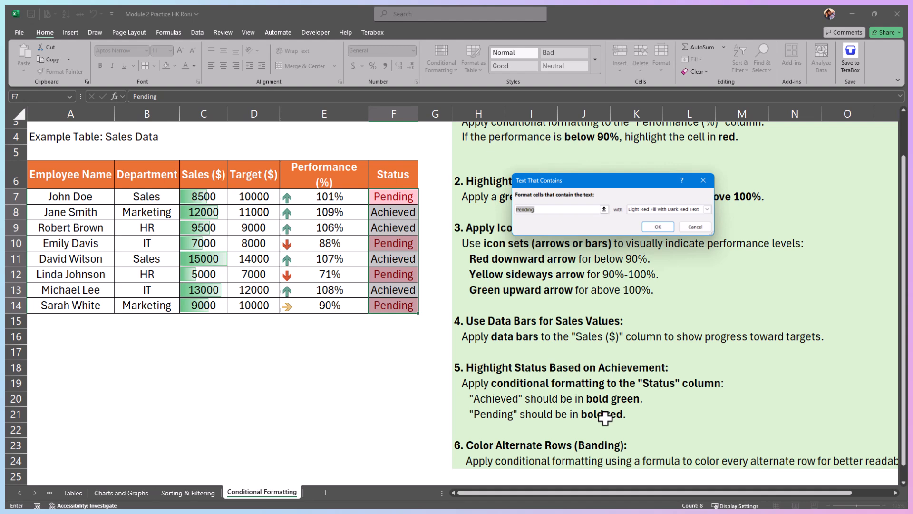
{"action": "left_click", "coordinate": [708, 210]}
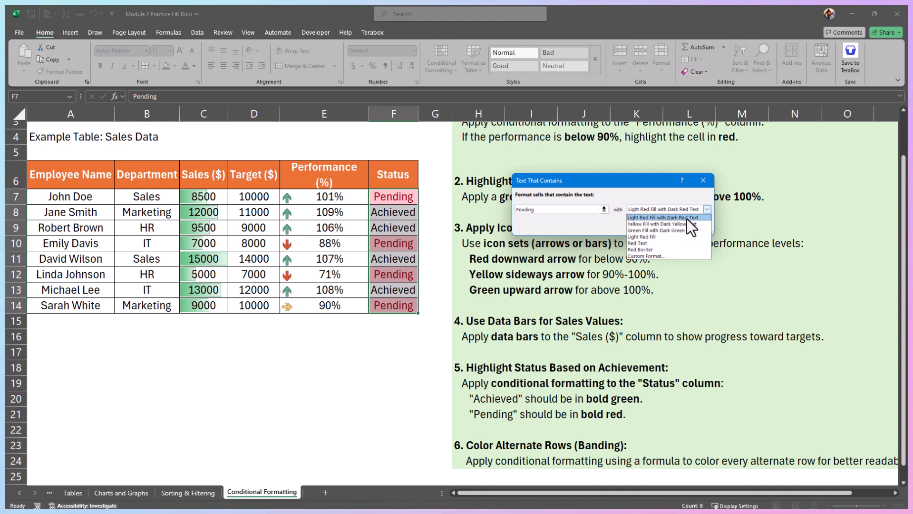
{"action": "left_click", "coordinate": [659, 256]}
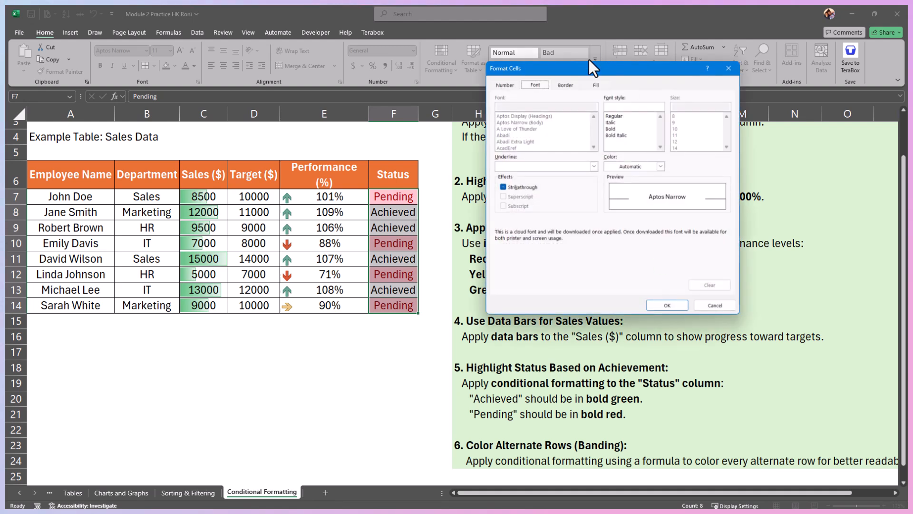
Set the "Pending" rule's custom font to bold and standard red, and apply the rule.
{"action": "left_click_drag", "start_coordinate": [586, 63], "coordinate": [634, 230]}
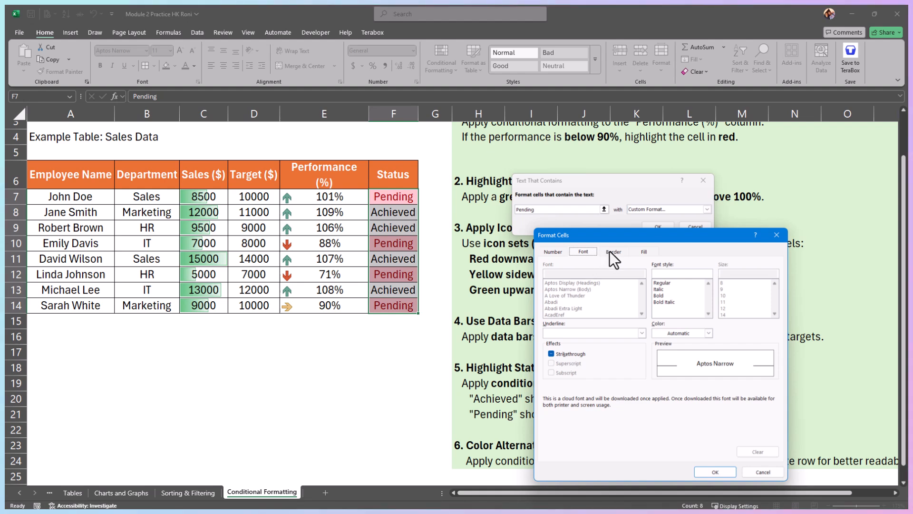
{"action": "left_click", "coordinate": [611, 252]}
{"action": "left_click", "coordinate": [643, 251]}
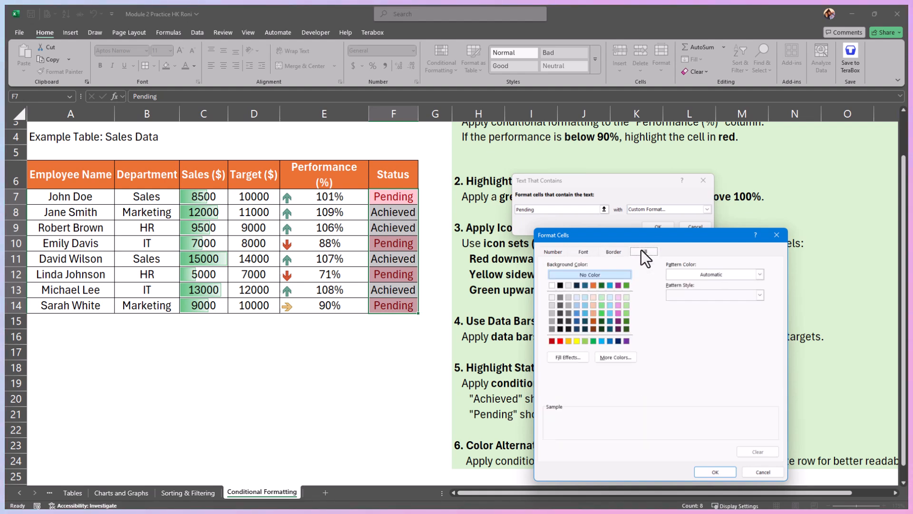
{"action": "left_click", "coordinate": [585, 251]}
{"action": "left_click_drag", "start_coordinate": [598, 241], "coordinate": [604, 149]}
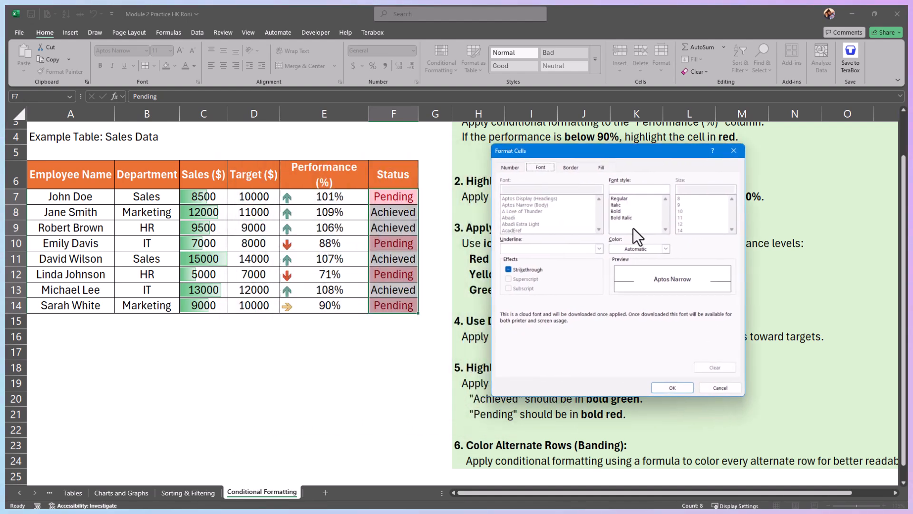
{"action": "left_click", "coordinate": [615, 210]}
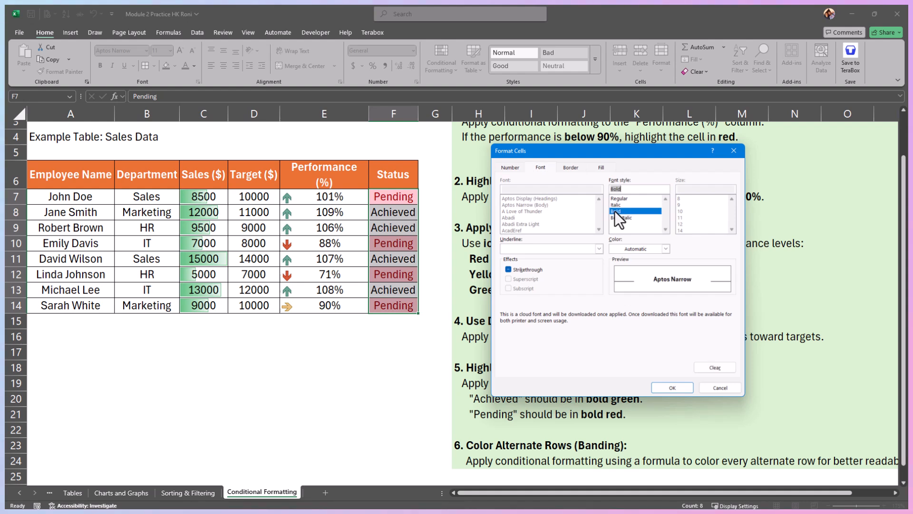
{"action": "left_click", "coordinate": [645, 248]}
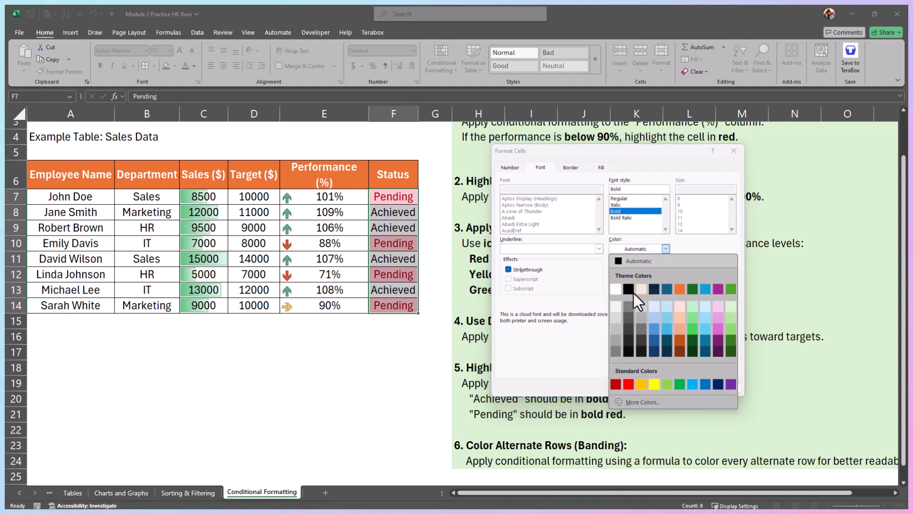
{"action": "left_click", "coordinate": [628, 384]}
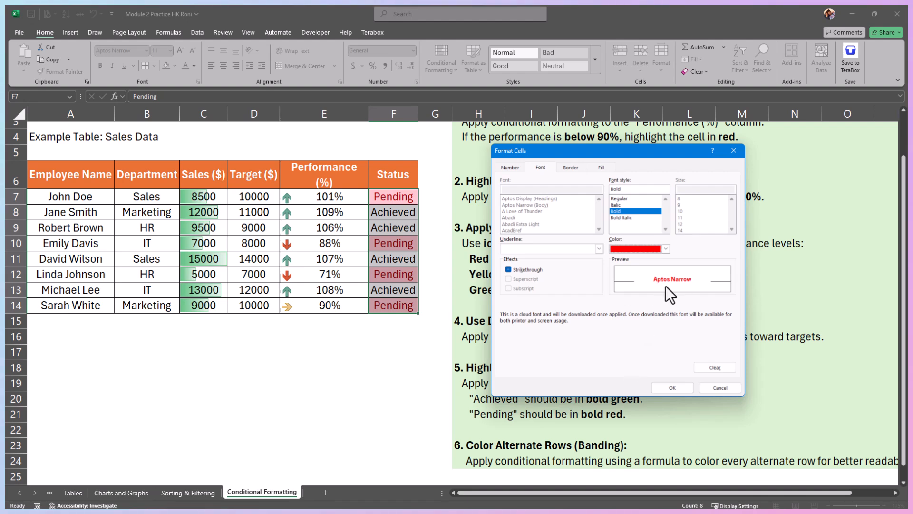
{"action": "left_click", "coordinate": [675, 387]}
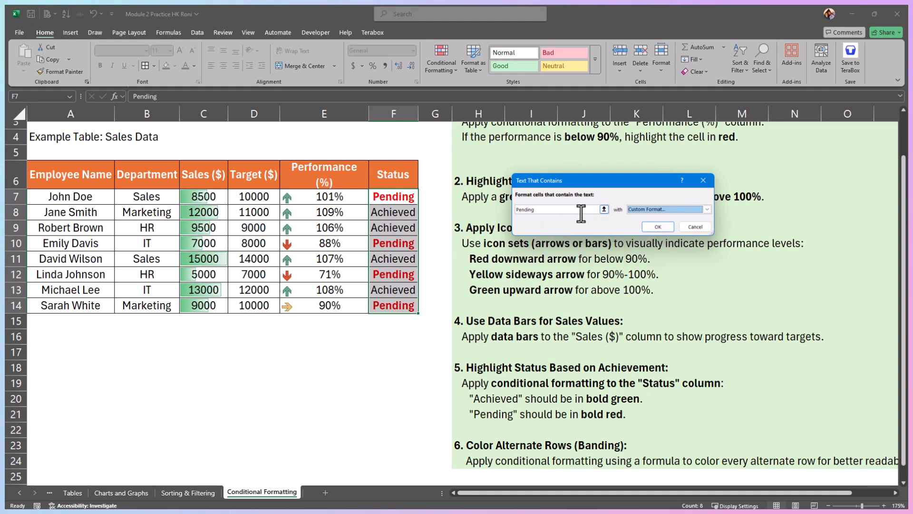
{"action": "left_click", "coordinate": [658, 227]}
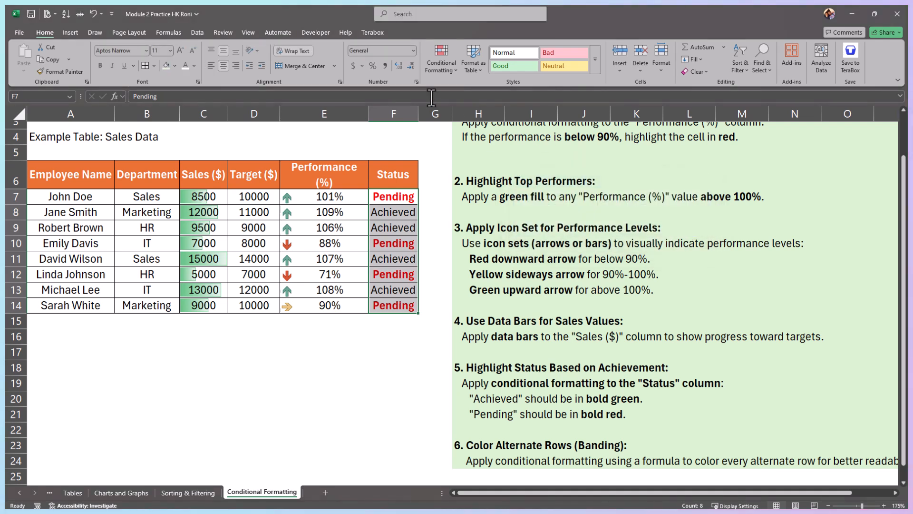
Start a second Text That Contains rule on the Status cells for "Achieved", using a custom format.
{"action": "left_click", "coordinate": [443, 66]}
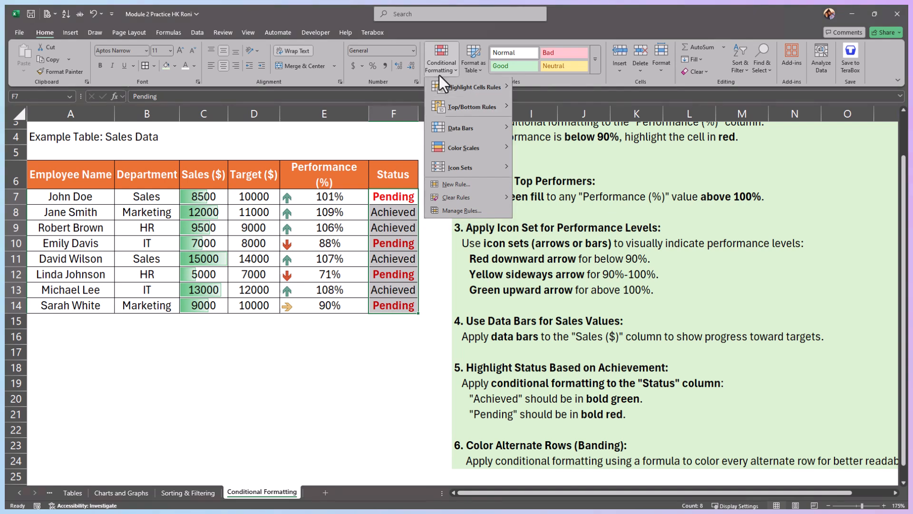
{"action": "mouse_move", "coordinate": [508, 90]}
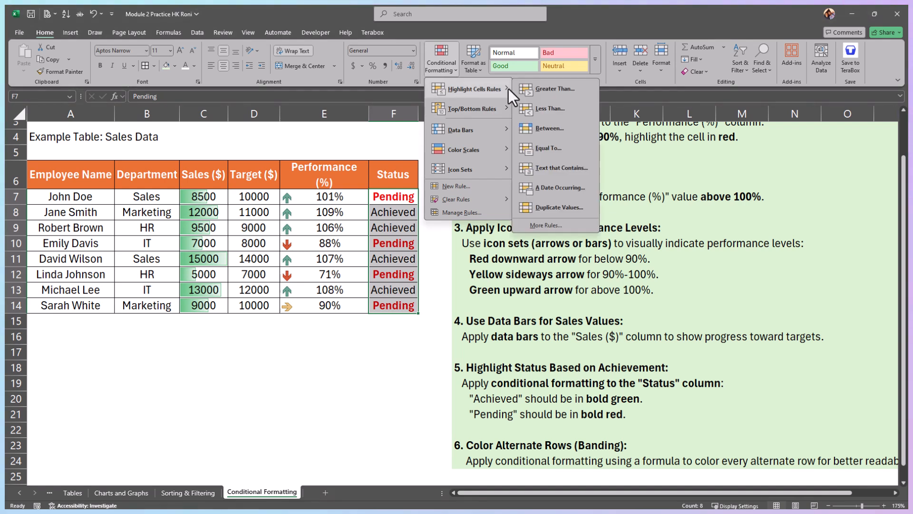
{"action": "left_click", "coordinate": [552, 167]}
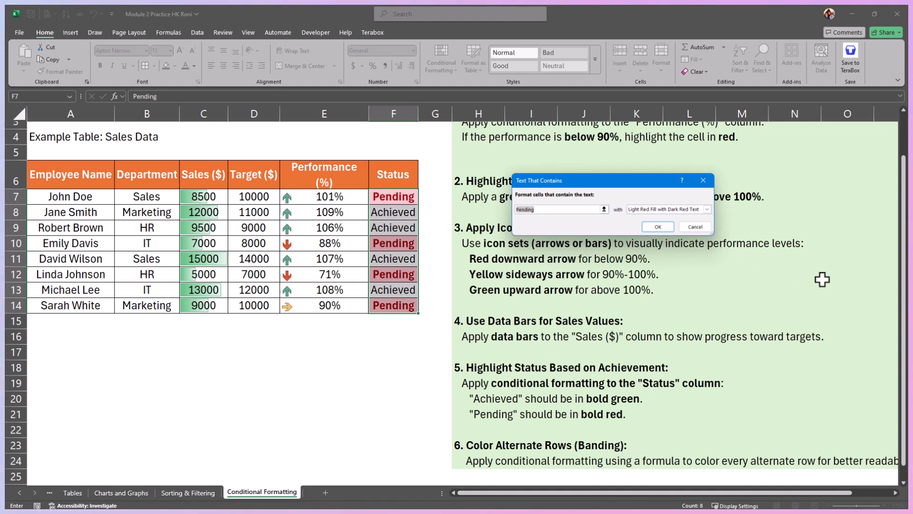
{"action": "type", "text": "Achieved"}
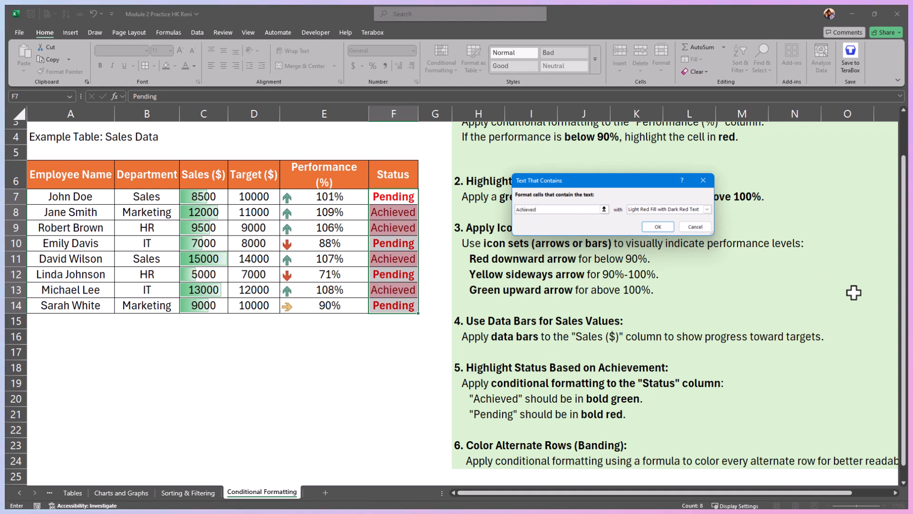
{"action": "left_click", "coordinate": [645, 209]}
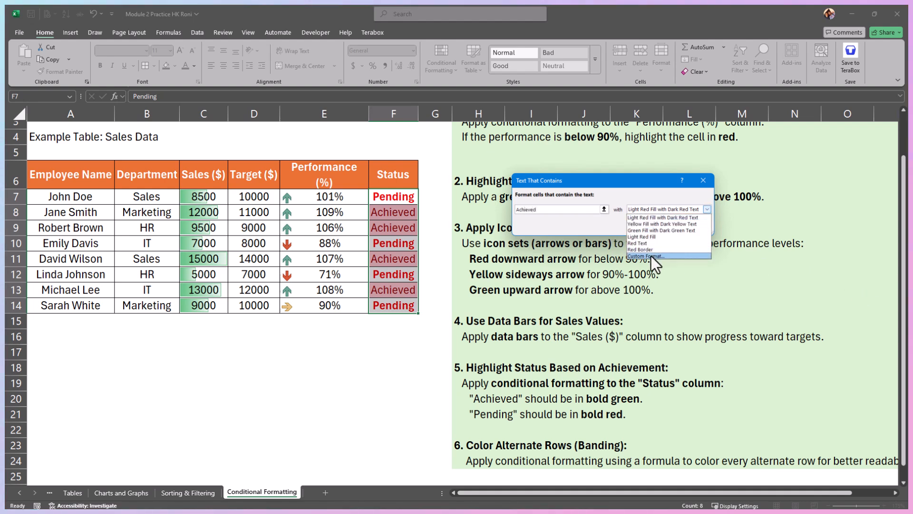
{"action": "left_click", "coordinate": [652, 256]}
Set the "Achieved" rule's custom font to bold and standard green, and apply the rule.
{"action": "left_click", "coordinate": [639, 166]}
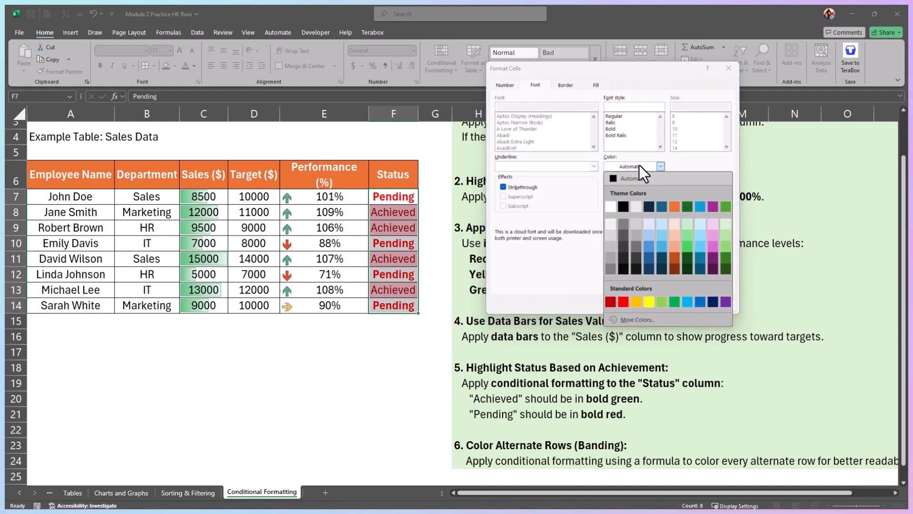
{"action": "left_click", "coordinate": [673, 301]}
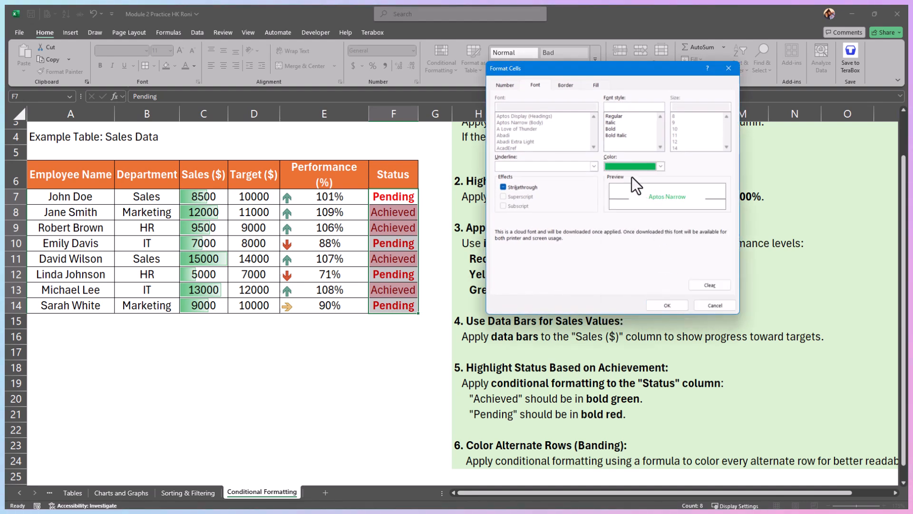
{"action": "left_click", "coordinate": [610, 128]}
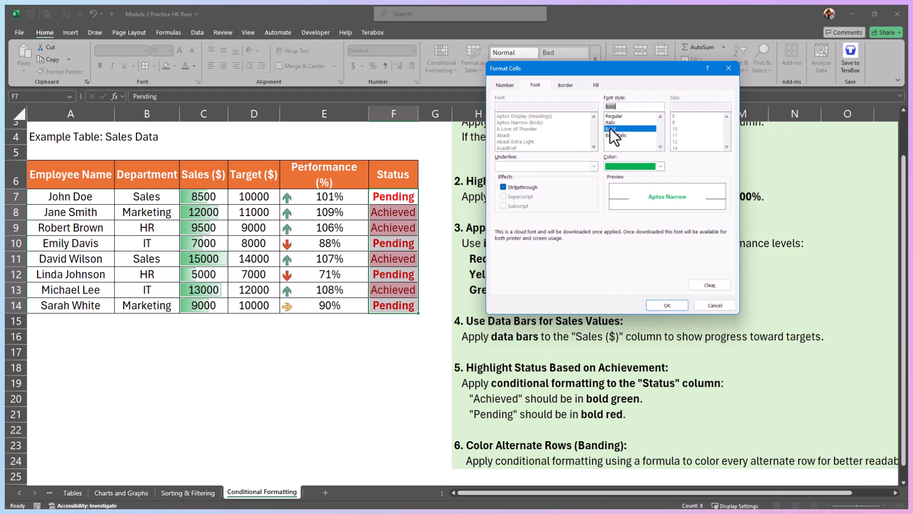
{"action": "left_click", "coordinate": [667, 304]}
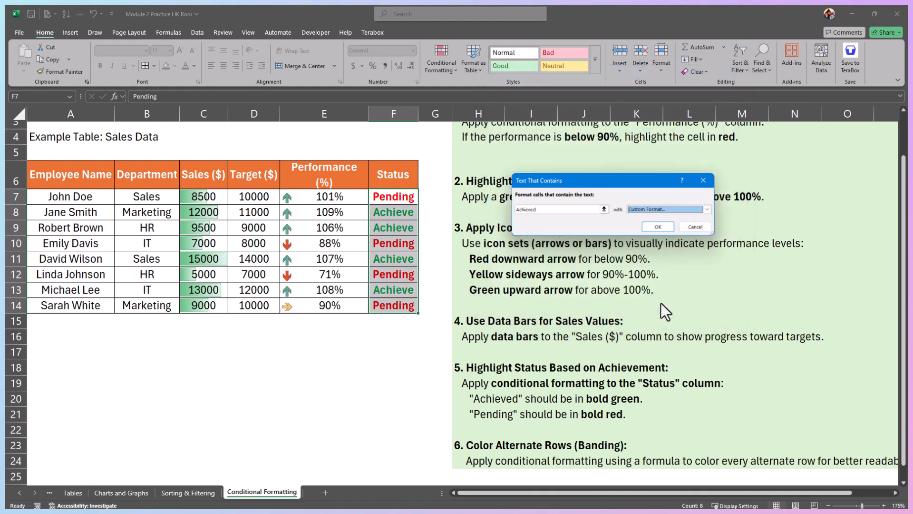
{"action": "left_click", "coordinate": [659, 227]}
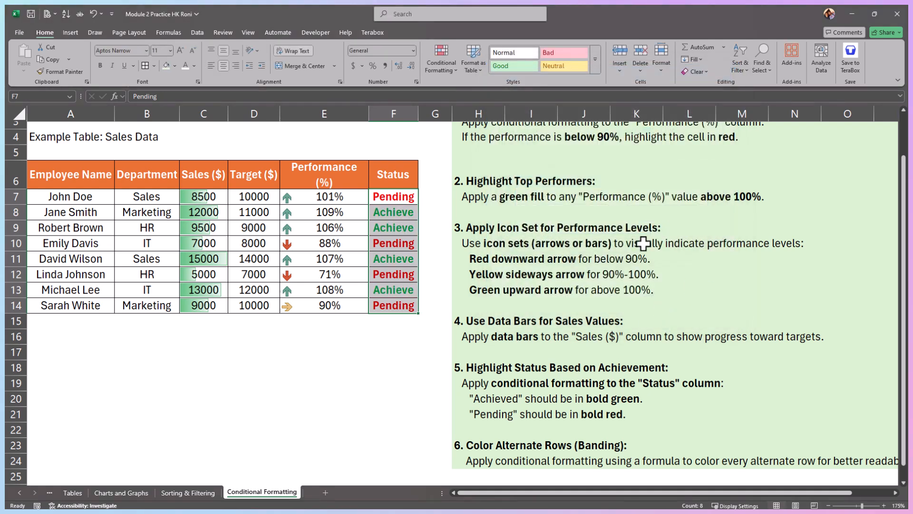
{"action": "scroll", "coordinate": [538, 379], "scroll_direction": "down", "scroll_amount": 1}
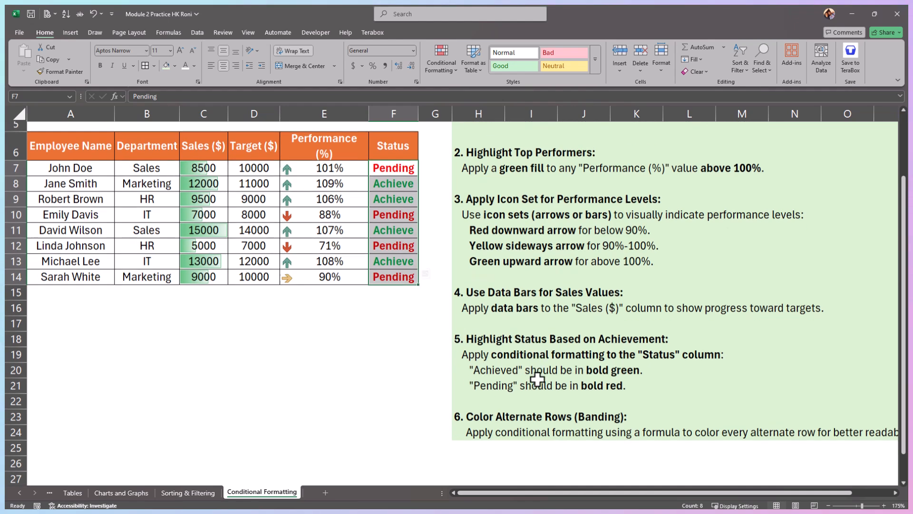
{"action": "scroll", "coordinate": [573, 378], "scroll_direction": "up", "scroll_amount": 1}
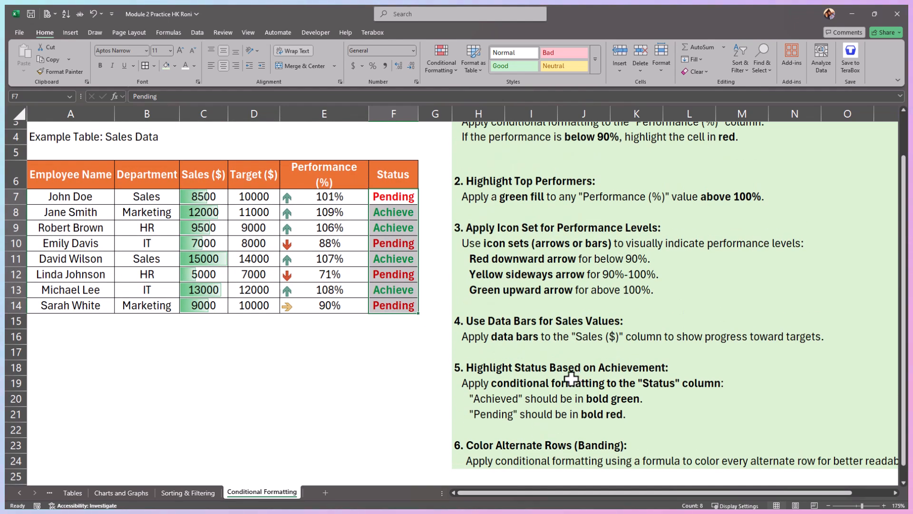
{"action": "left_click", "coordinate": [504, 385]}
{"action": "left_click", "coordinate": [459, 366]}
{"action": "left_click_drag", "start_coordinate": [489, 378], "coordinate": [761, 421]}
{"action": "key", "text": "ctrl+Home"}
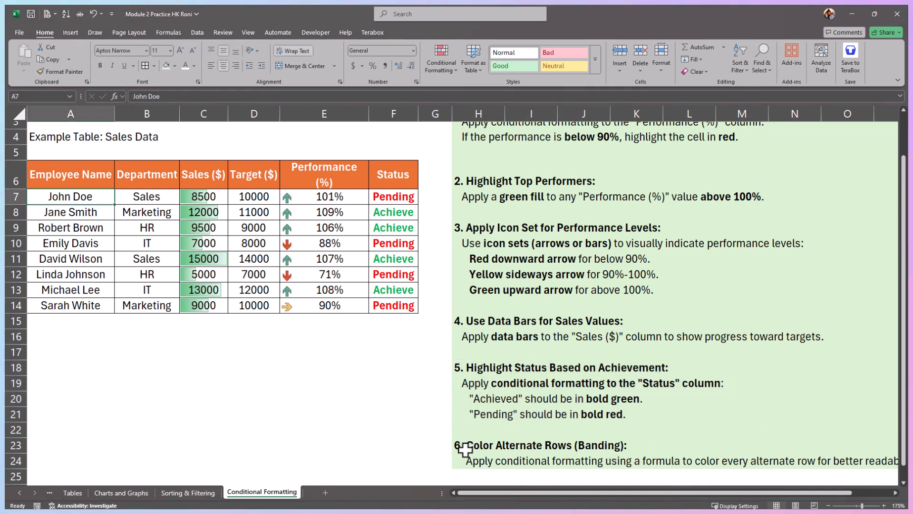
Examine the Color Alternate Rows (Banding) task and the alternating data rows of the sales table it applies to.
{"action": "left_click", "coordinate": [502, 445]}
{"action": "left_click_drag", "start_coordinate": [502, 445], "coordinate": [650, 446]}
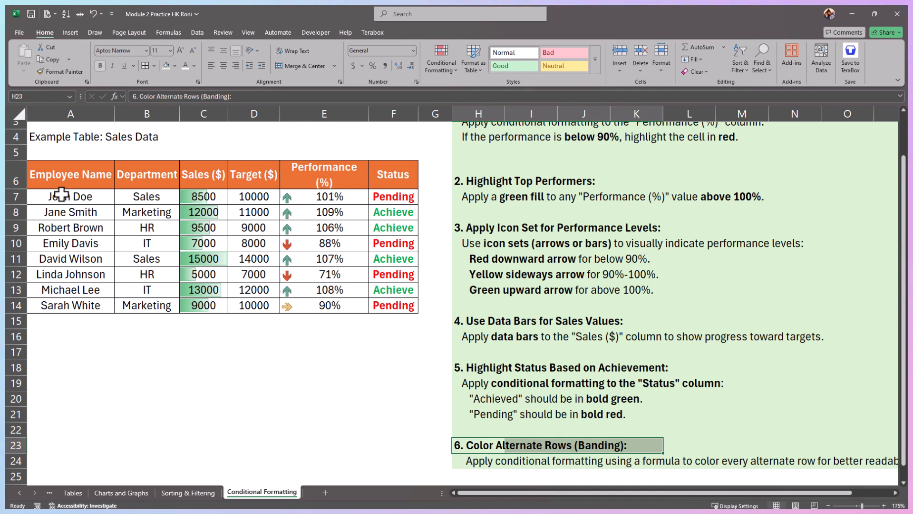
{"action": "left_click_drag", "start_coordinate": [73, 201], "coordinate": [328, 210]}
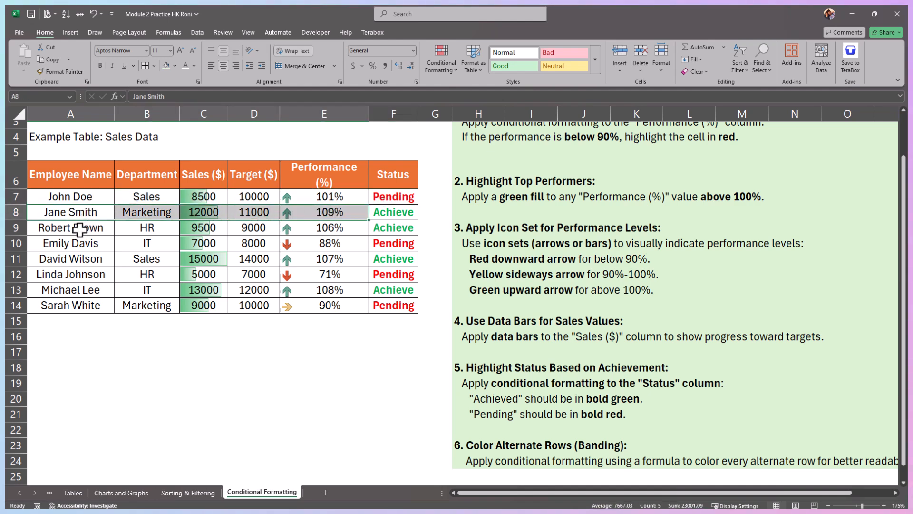
{"action": "left_click_drag", "start_coordinate": [76, 228], "coordinate": [333, 228]}
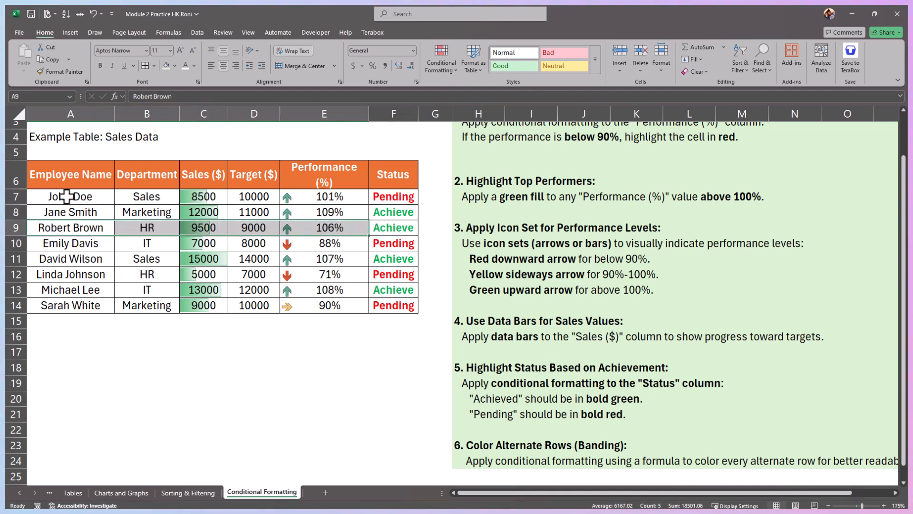
{"action": "left_click_drag", "start_coordinate": [69, 195], "coordinate": [409, 305]}
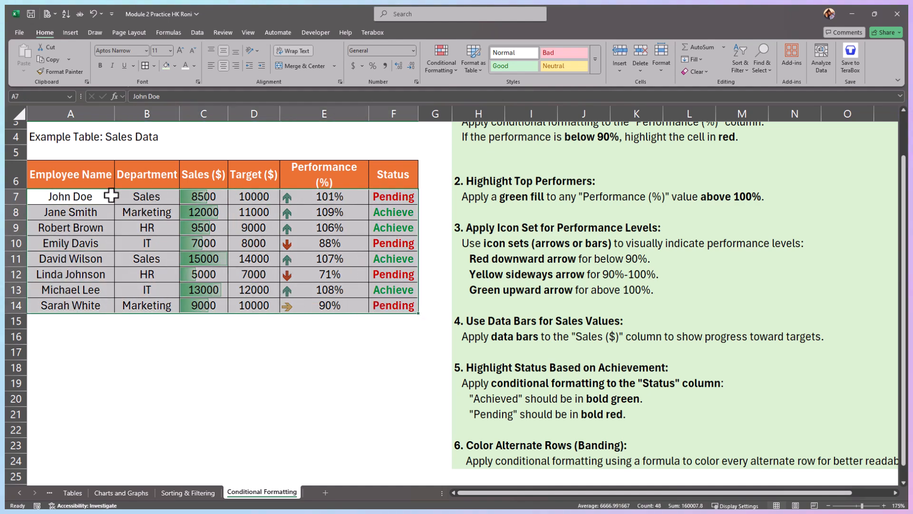
{"action": "left_click_drag", "start_coordinate": [73, 197], "coordinate": [374, 197]}
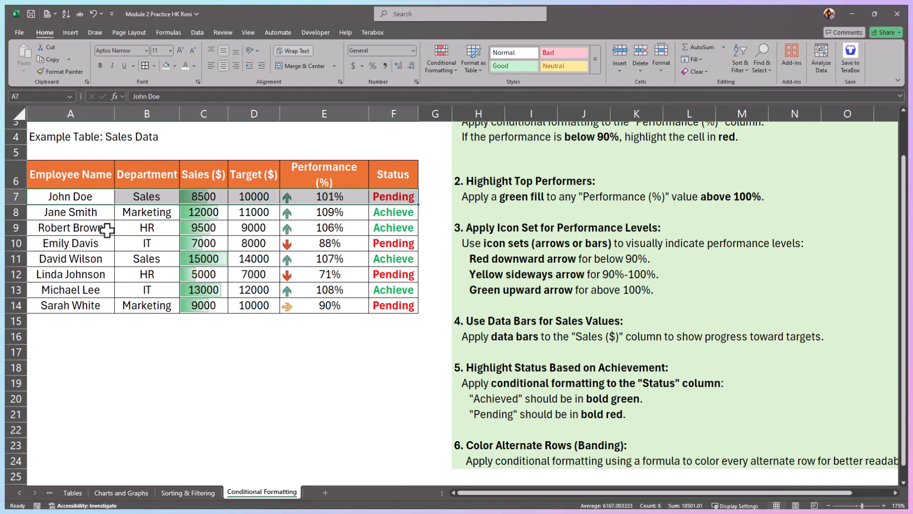
{"action": "left_click_drag", "start_coordinate": [76, 228], "coordinate": [372, 229]}
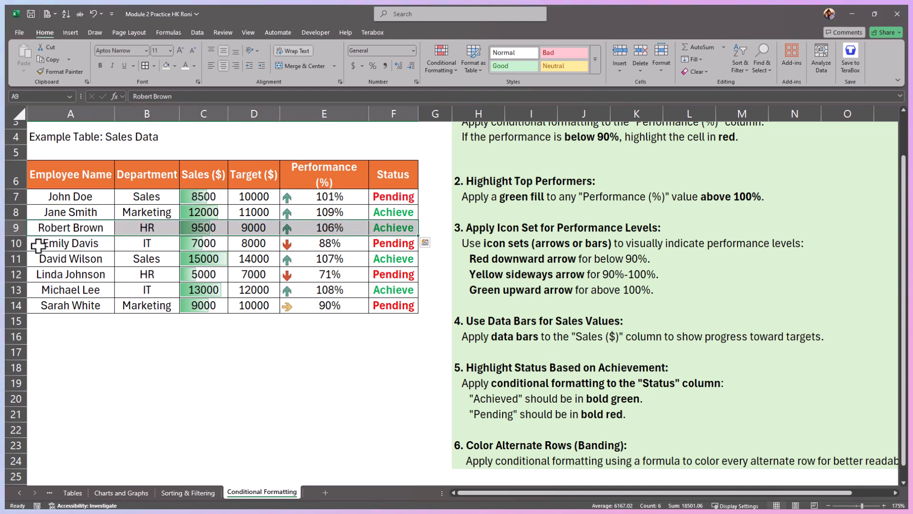
{"action": "left_click_drag", "start_coordinate": [54, 259], "coordinate": [376, 259]}
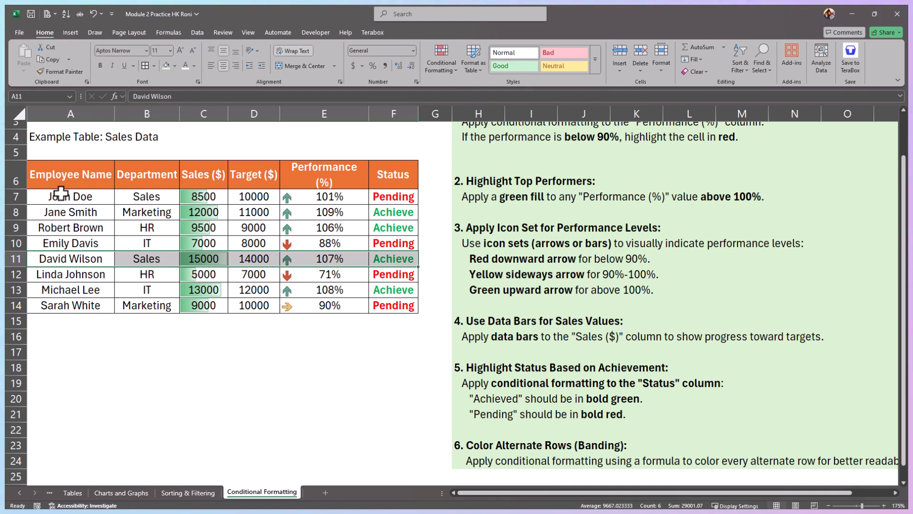
Start a new conditional formatting rule on the data rows A7:F14 that uses a formula to determine which cells to format.
{"action": "left_click_drag", "start_coordinate": [59, 195], "coordinate": [211, 243]}
{"action": "left_click_drag", "start_coordinate": [385, 304], "coordinate": [390, 304]}
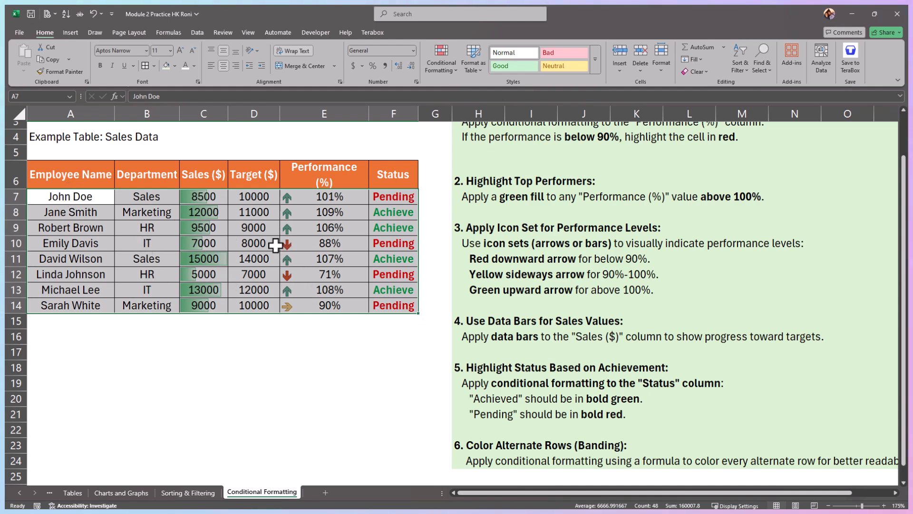
{"action": "left_click", "coordinate": [445, 67]}
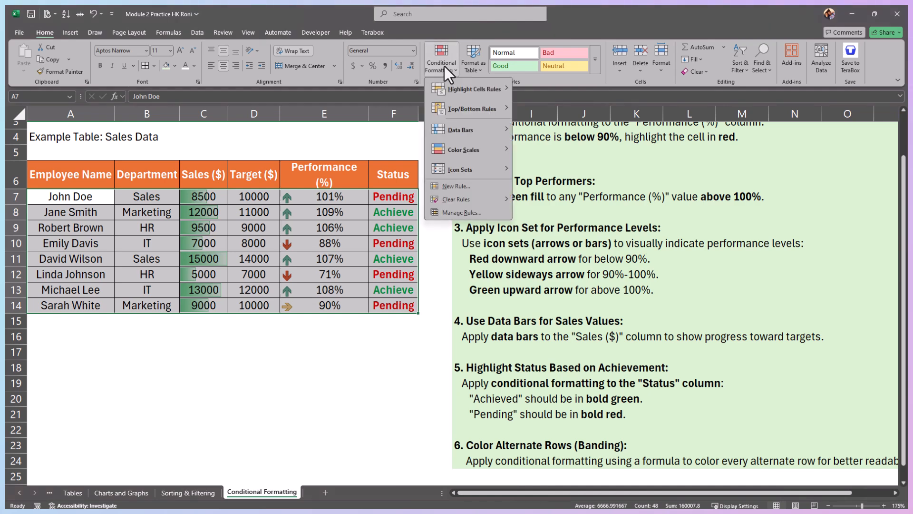
{"action": "left_click", "coordinate": [459, 186]}
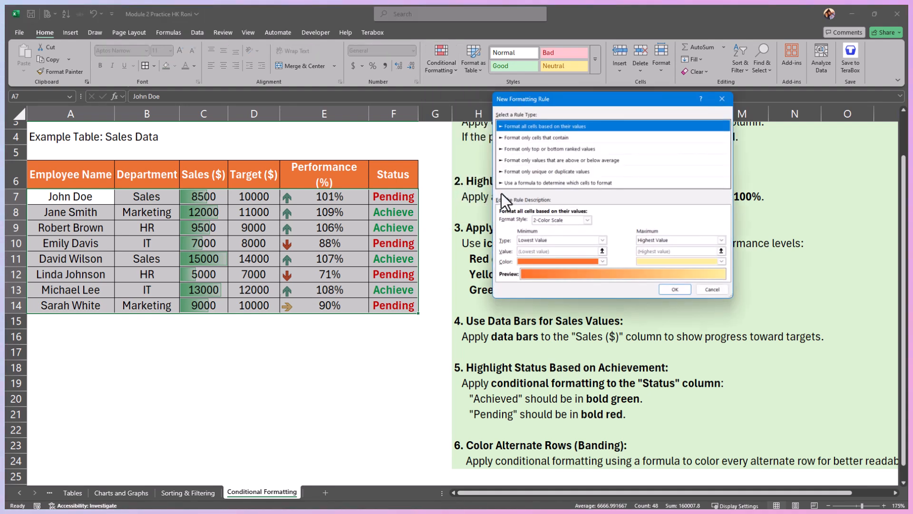
{"action": "left_click", "coordinate": [518, 184]}
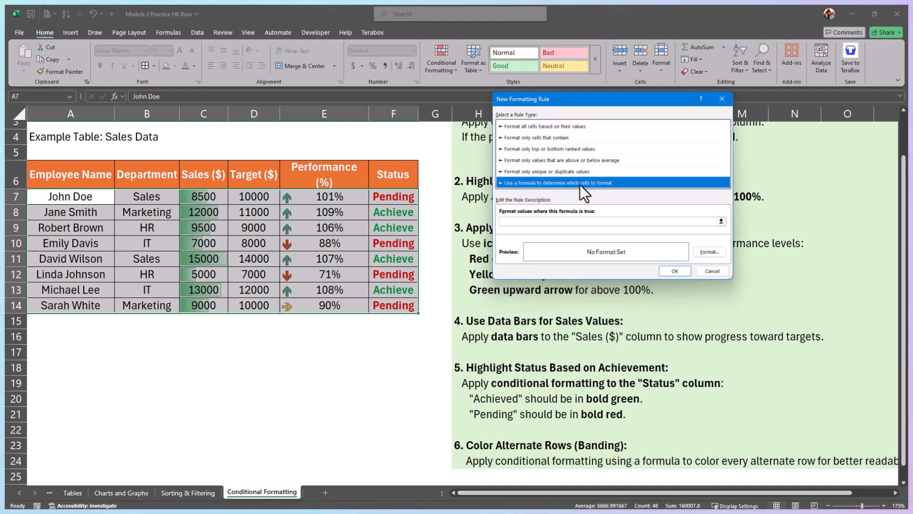
Enter =MOD(ROW(),2)=0 as the formula of the new formatting rule.
{"action": "left_click", "coordinate": [517, 222]}
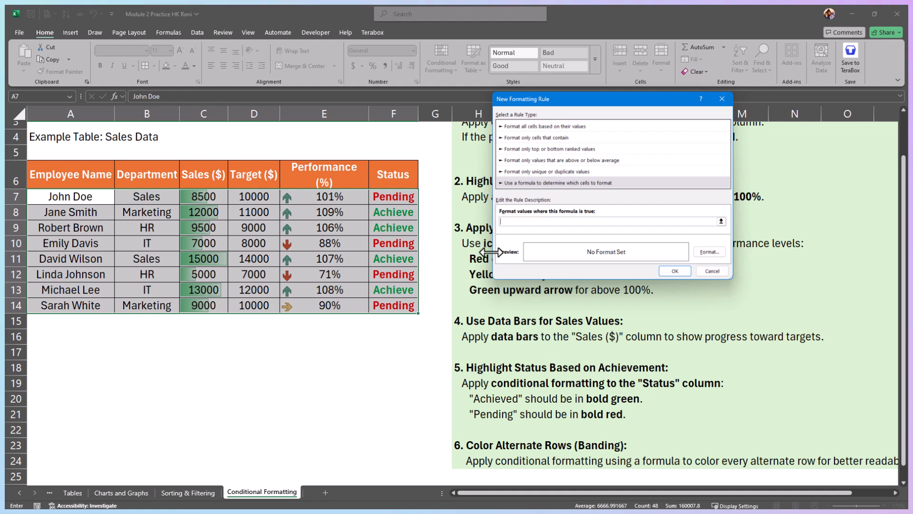
{"action": "left_click", "coordinate": [149, 369]}
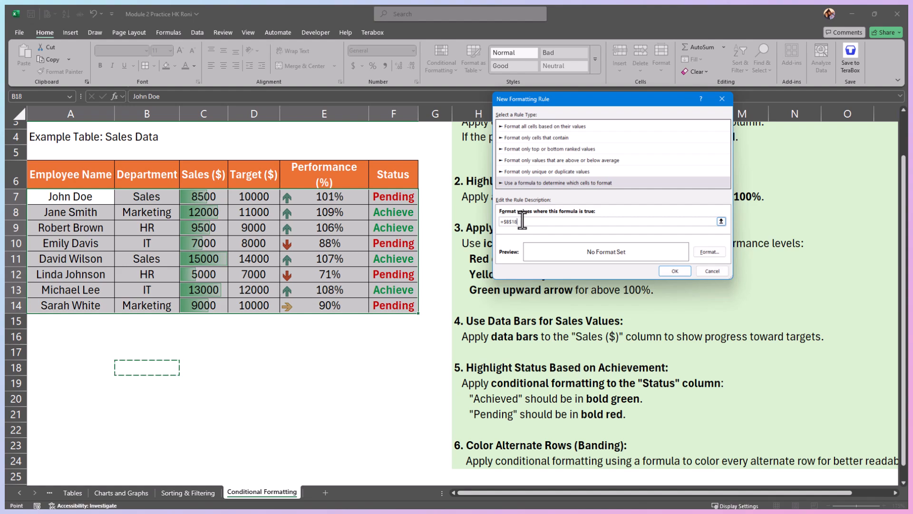
{"action": "key", "text": "BackSpace"}
{"action": "key", "text": "BackSpace"}
{"action": "key", "text": "BackSpace"}
{"action": "key", "text": "BackSpace"}
{"action": "key", "text": "BackSpace"}
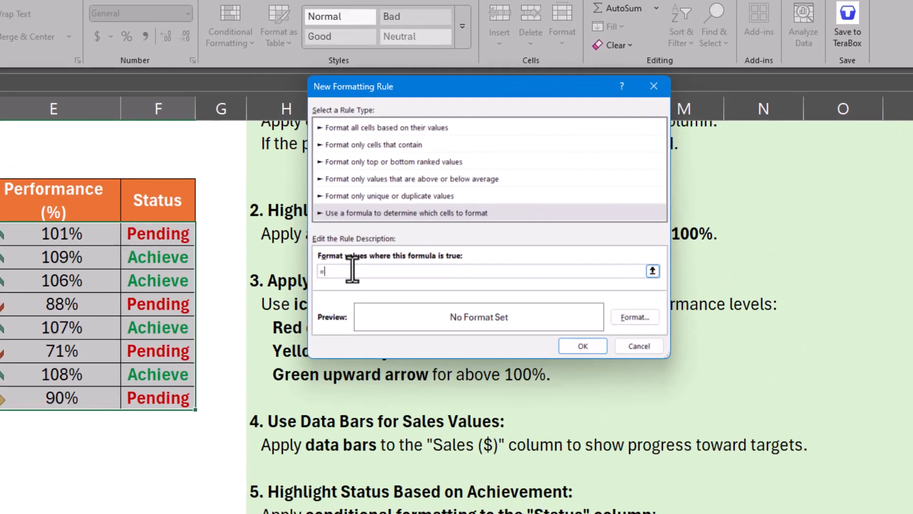
{"action": "type", "text": "MOD"}
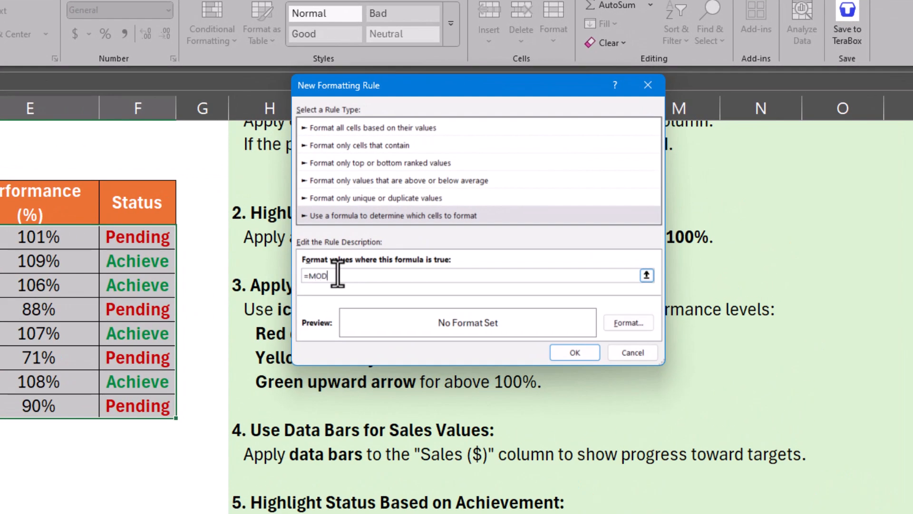
{"action": "type", "text": "(ROW(),2)=0"}
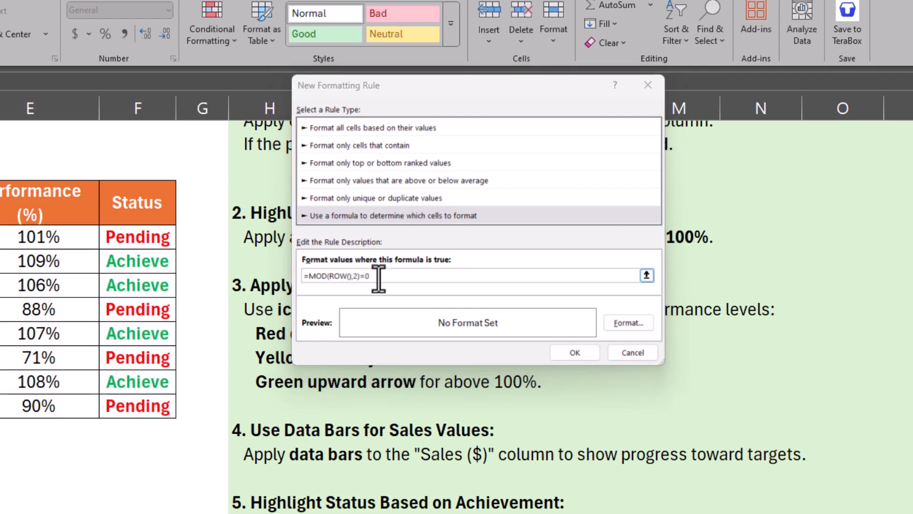
{"action": "left_click", "coordinate": [368, 278]}
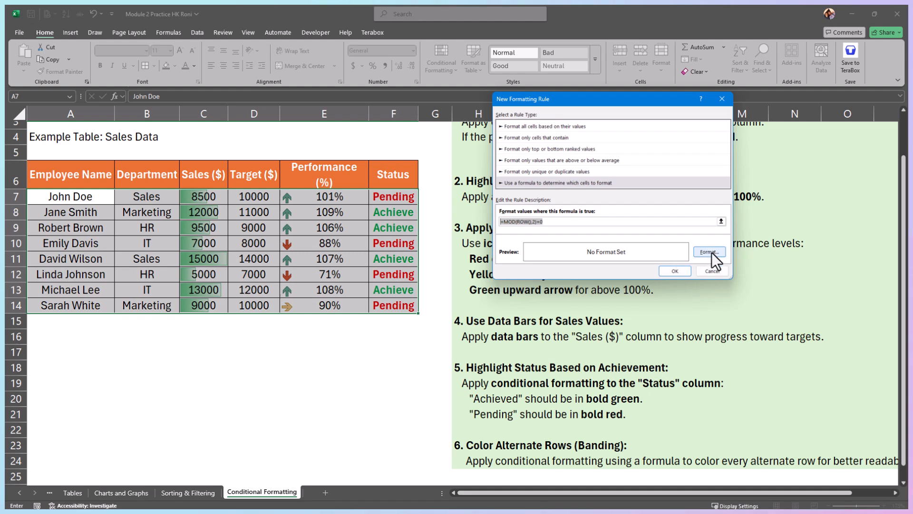
Give the banding rule the lightest pink-purple background fill and apply it to the table rows.
{"action": "left_click", "coordinate": [712, 252]}
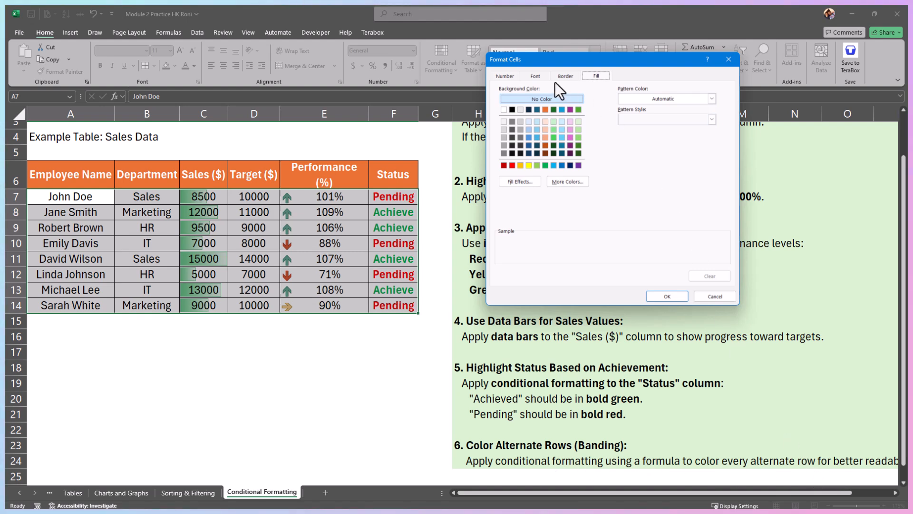
{"action": "left_click", "coordinate": [570, 122]}
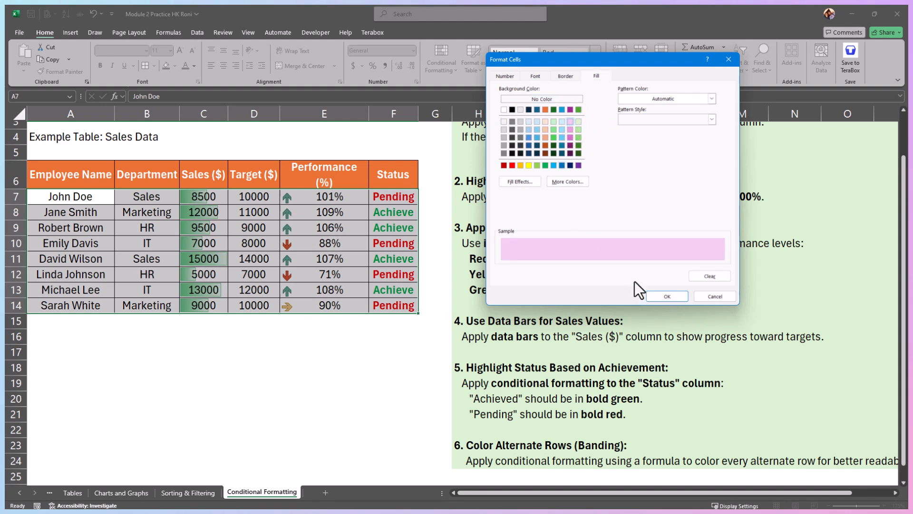
{"action": "left_click", "coordinate": [662, 296]}
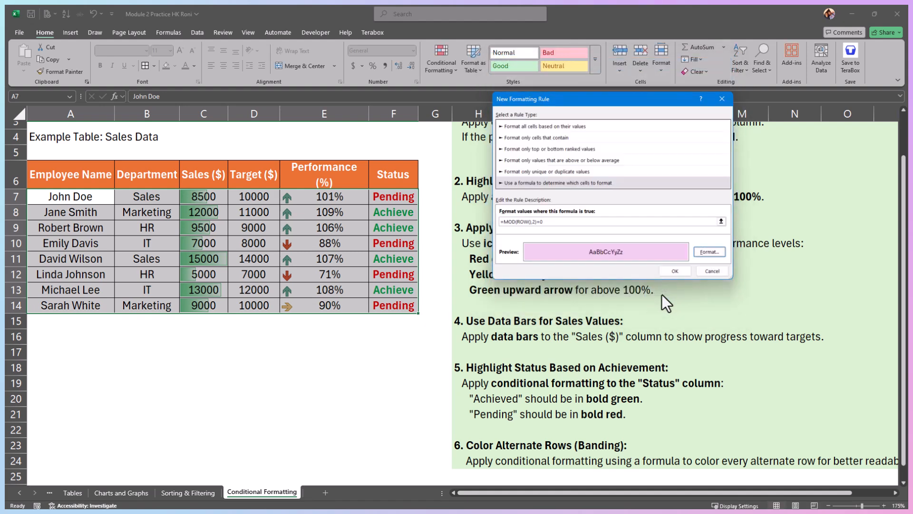
{"action": "left_click", "coordinate": [675, 271]}
{"action": "left_click", "coordinate": [82, 210]}
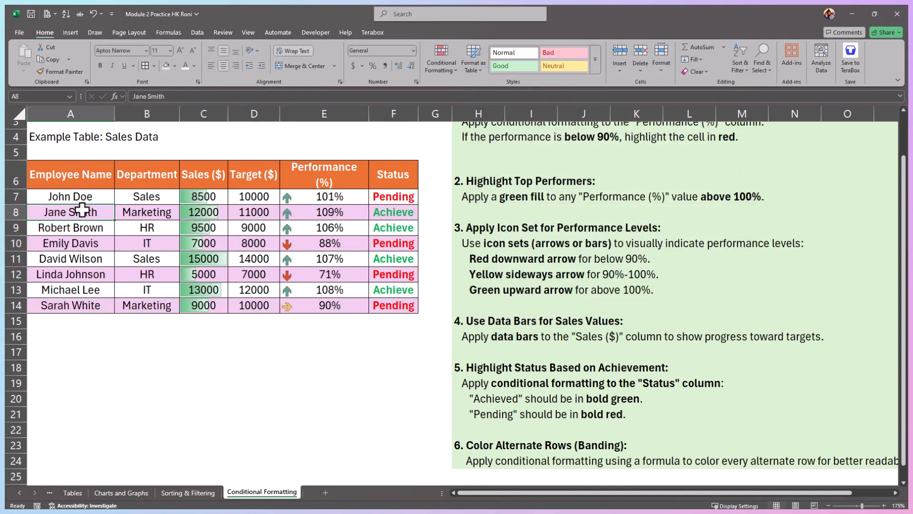
{"action": "left_click", "coordinate": [78, 241]}
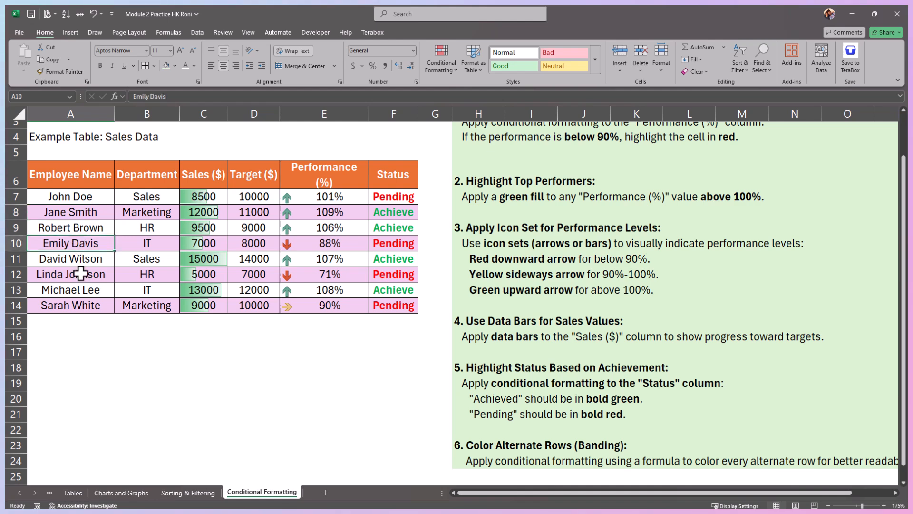
{"action": "left_click", "coordinate": [81, 273]}
{"action": "left_click", "coordinate": [77, 305]}
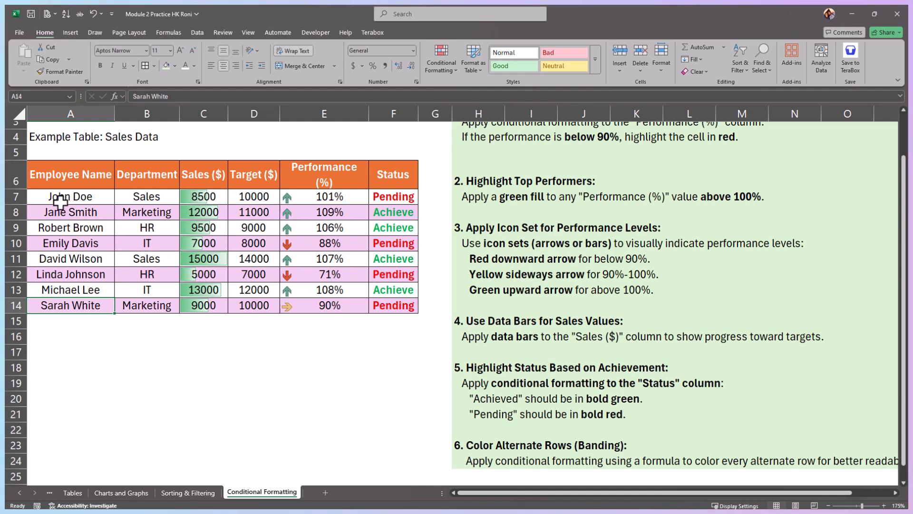
Edit the banding rule on A7:F14 to use the formula =MOD(ROW(),2)=1 and apply the change.
{"action": "left_click_drag", "start_coordinate": [60, 202], "coordinate": [385, 305]}
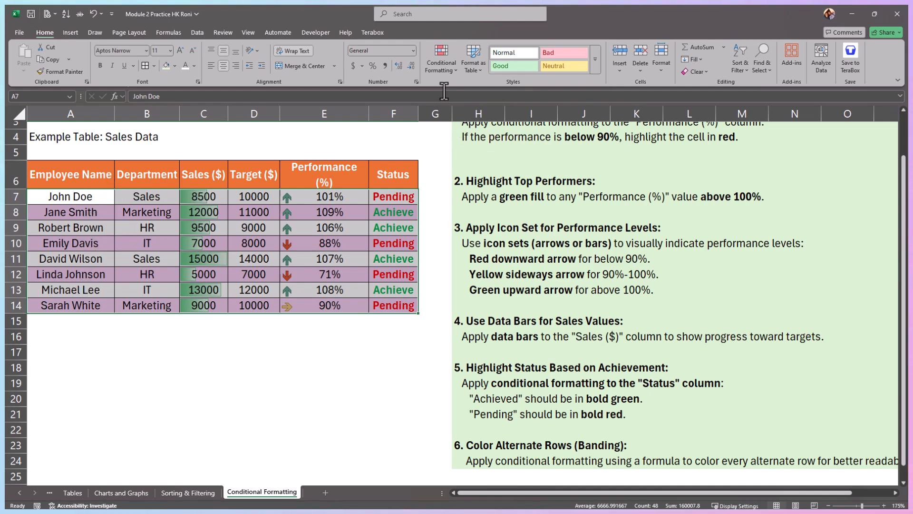
{"action": "left_click", "coordinate": [446, 74]}
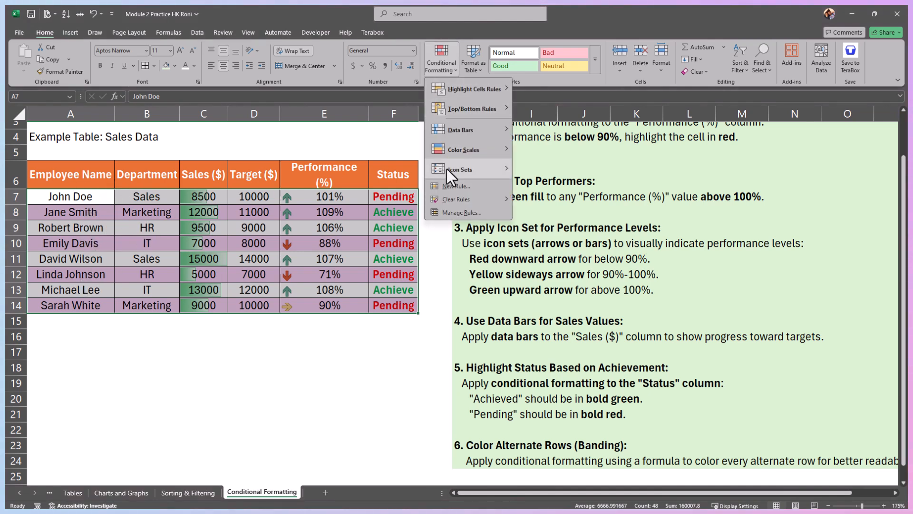
{"action": "left_click", "coordinate": [449, 213]}
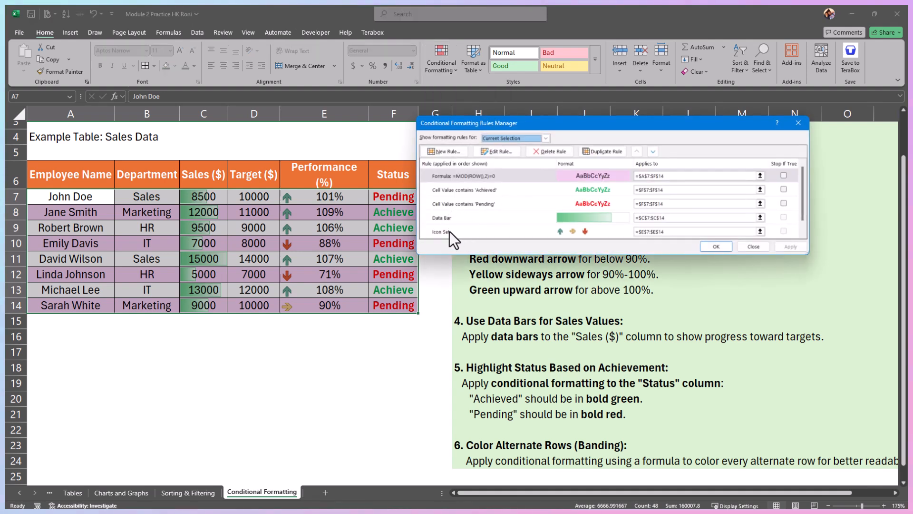
{"action": "left_click", "coordinate": [458, 179]}
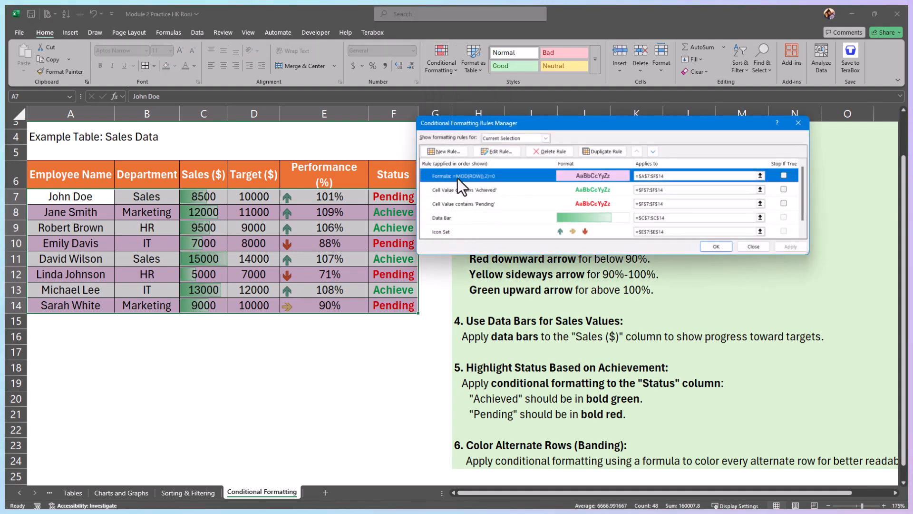
{"action": "left_click", "coordinate": [492, 149]}
{"action": "left_click", "coordinate": [572, 220]}
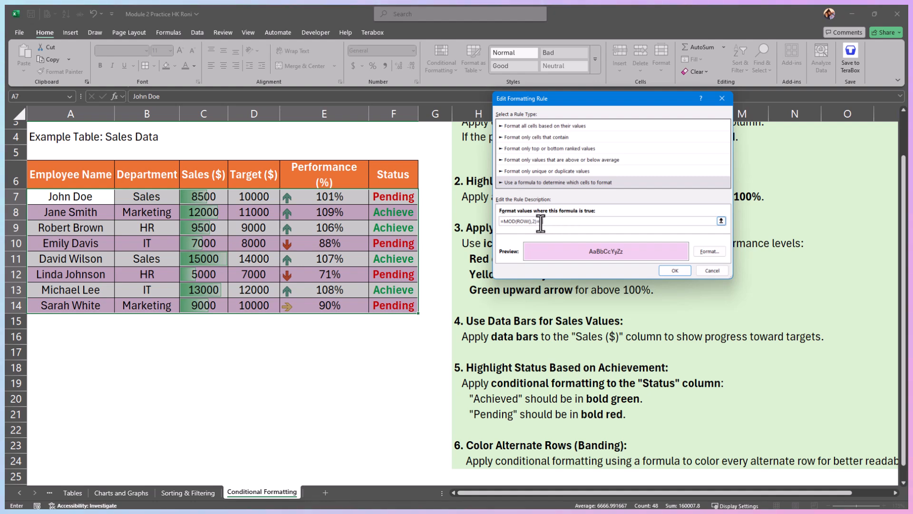
{"action": "type", "text": "1"}
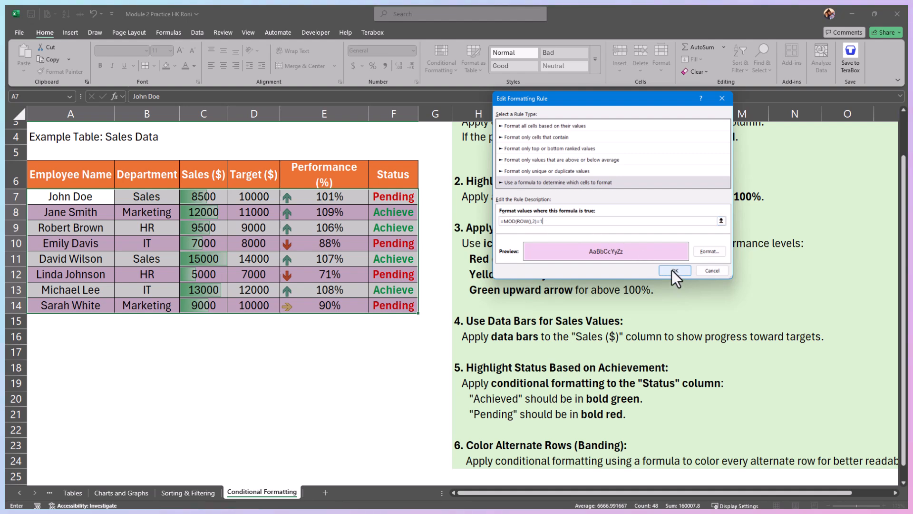
{"action": "left_click", "coordinate": [674, 270]}
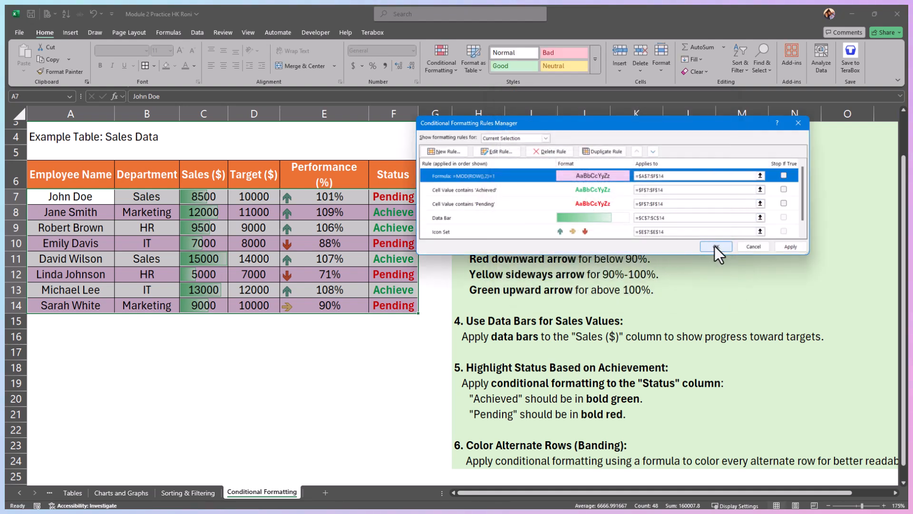
{"action": "left_click", "coordinate": [714, 246]}
{"action": "left_click", "coordinate": [60, 200]}
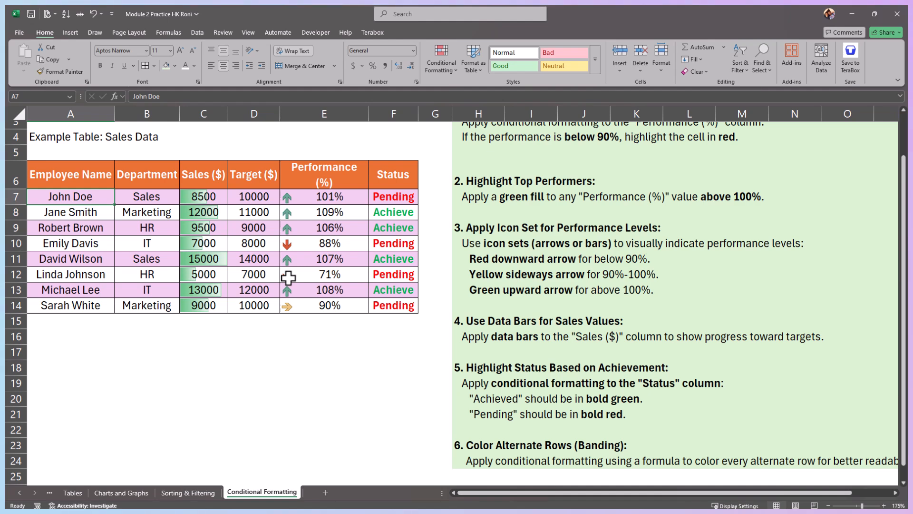
Examine the Highlight Cells, Top/Bottom, Data Bars, Color Scales and Icon Sets options available for the data rows A7:F14.
{"action": "scroll", "coordinate": [292, 284], "scroll_direction": "up", "scroll_amount": 1}
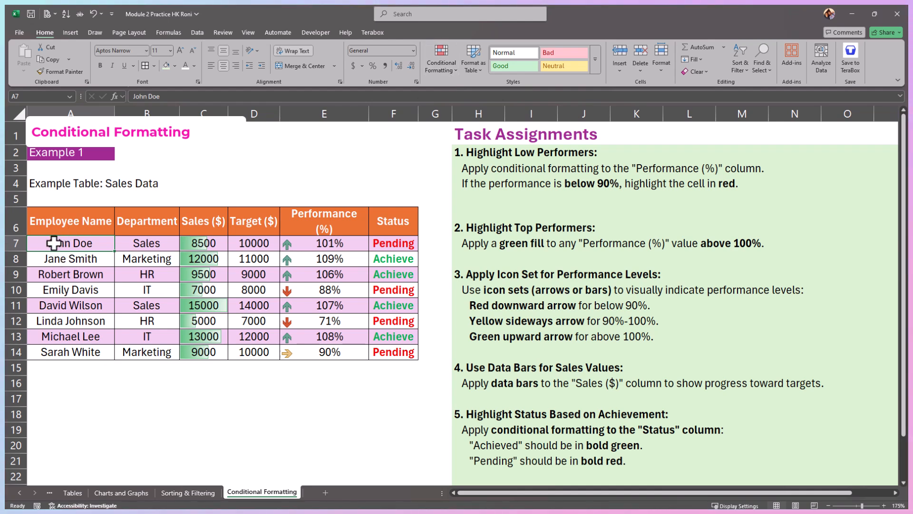
{"action": "left_click_drag", "start_coordinate": [62, 243], "coordinate": [405, 354]}
{"action": "left_click", "coordinate": [442, 67]}
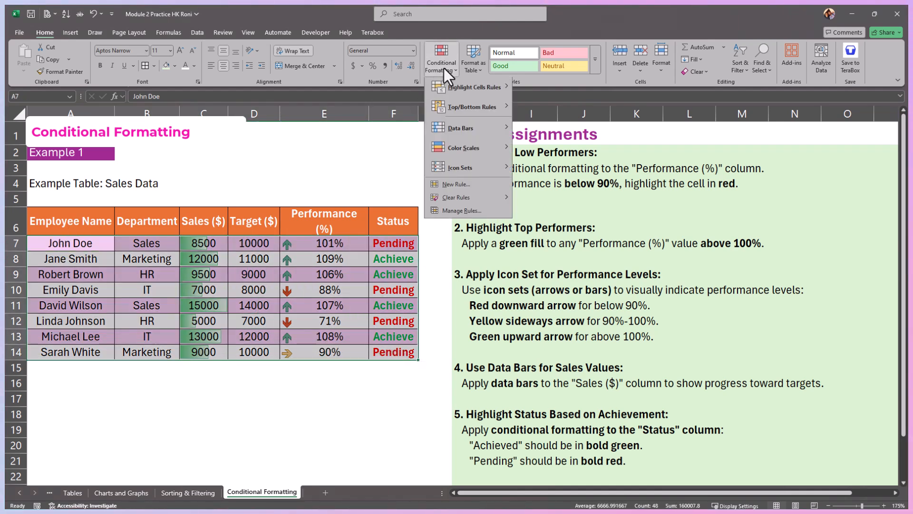
{"action": "mouse_move", "coordinate": [509, 87]}
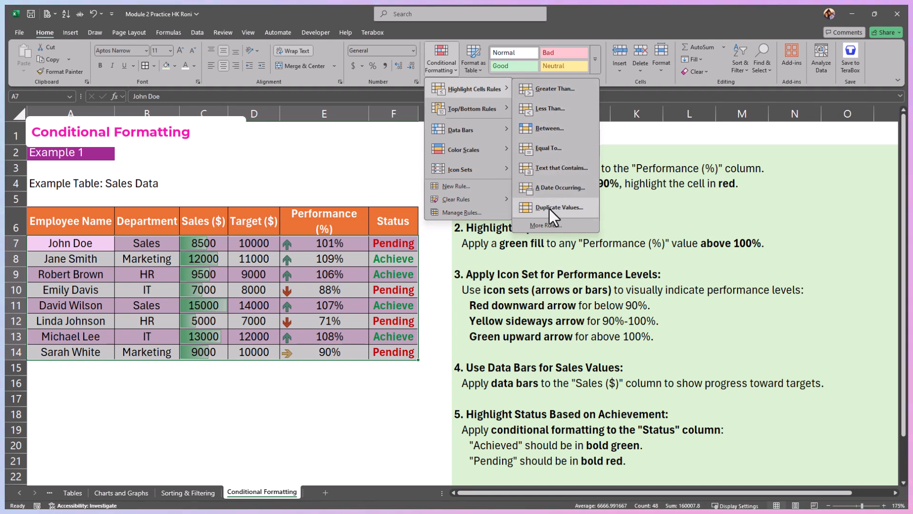
{"action": "mouse_move", "coordinate": [474, 110]}
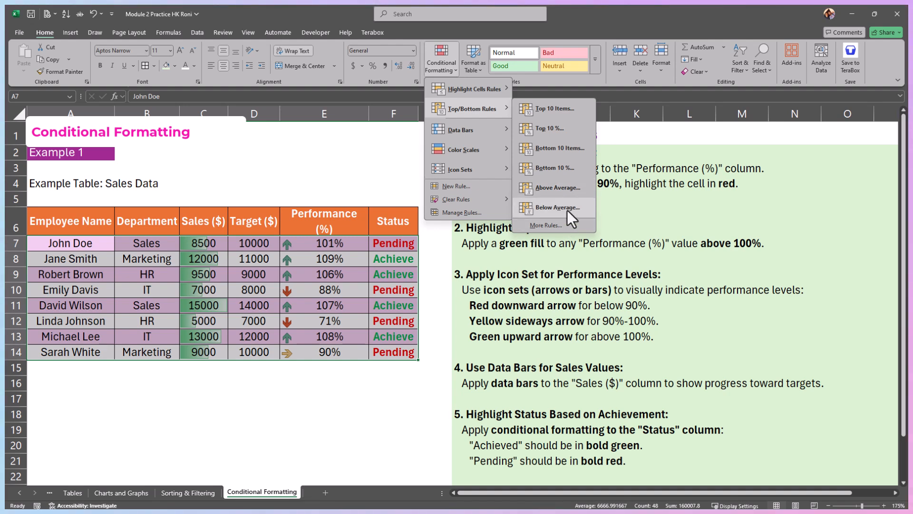
{"action": "mouse_move", "coordinate": [474, 133]}
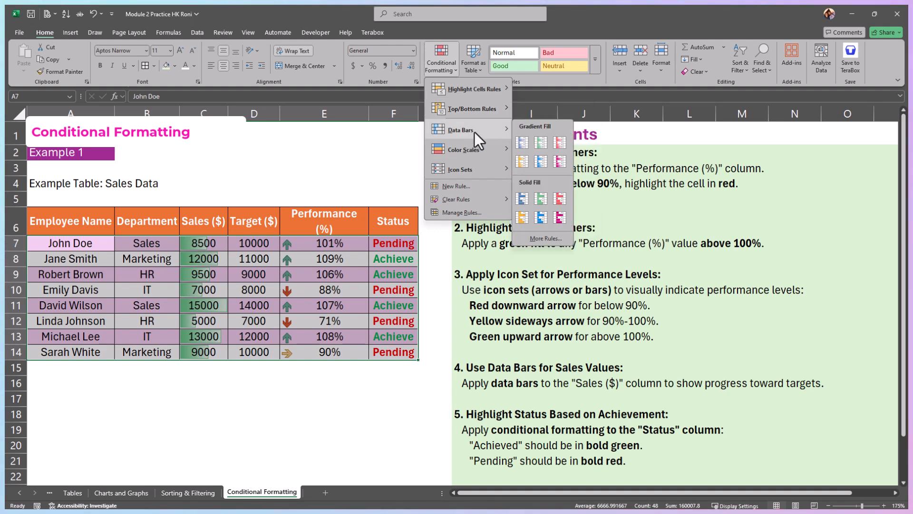
{"action": "mouse_move", "coordinate": [477, 152]}
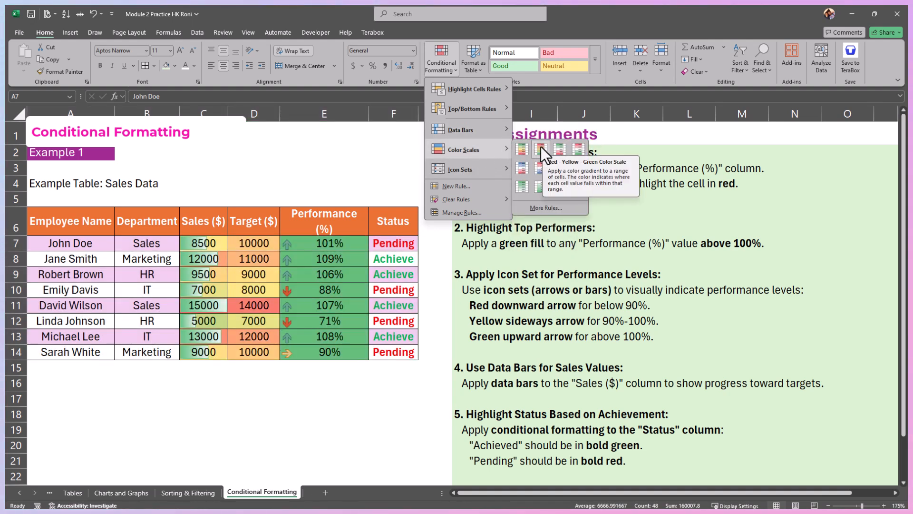
{"action": "mouse_move", "coordinate": [461, 171]}
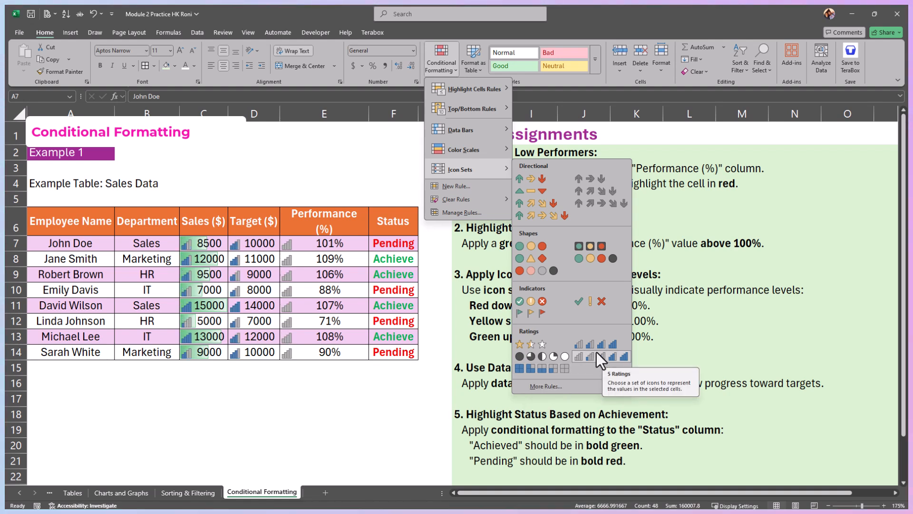
{"action": "left_click", "coordinate": [531, 179]}
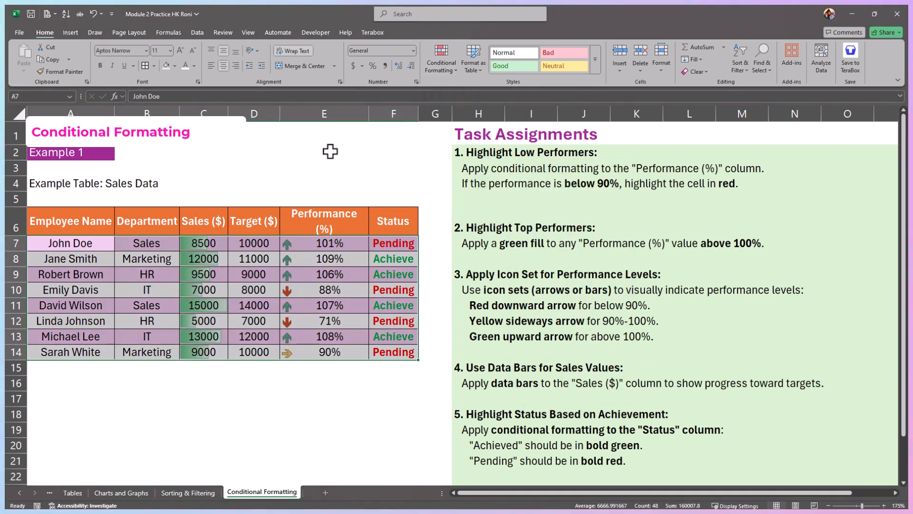